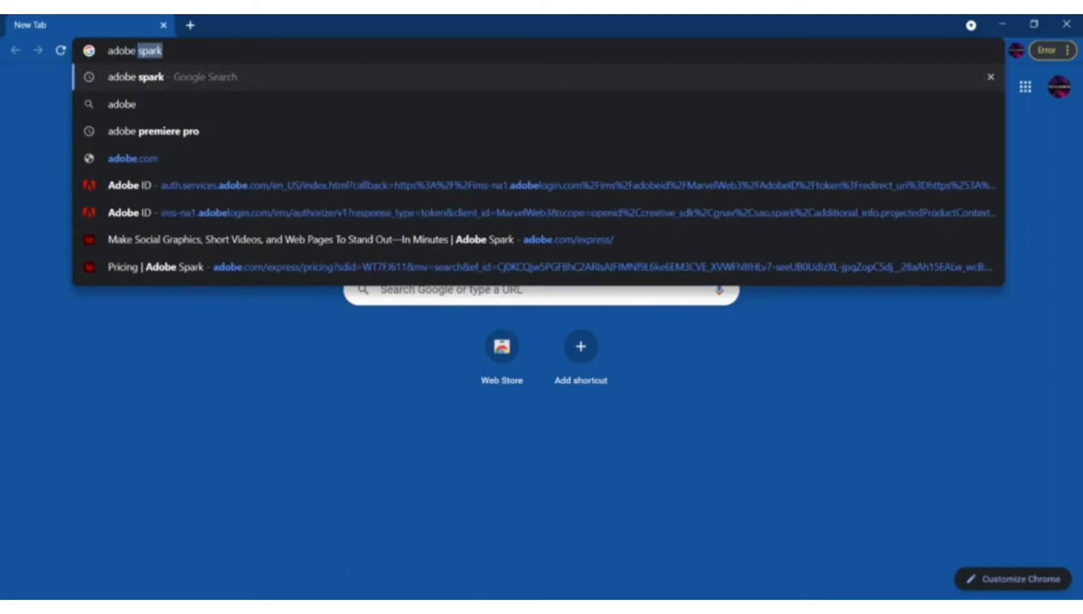
Step: Find the Adobe Spark website through a Google search for "adobe spark" and open its sign-in page
{"action": "key", "text": "Return"}
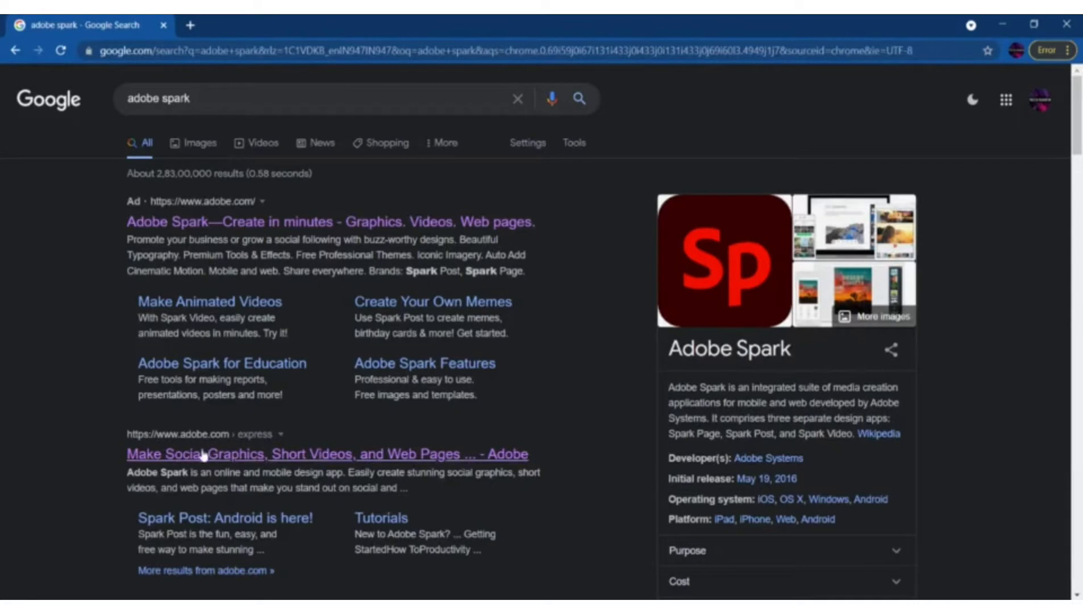
{"action": "left_click", "coordinate": [276, 463]}
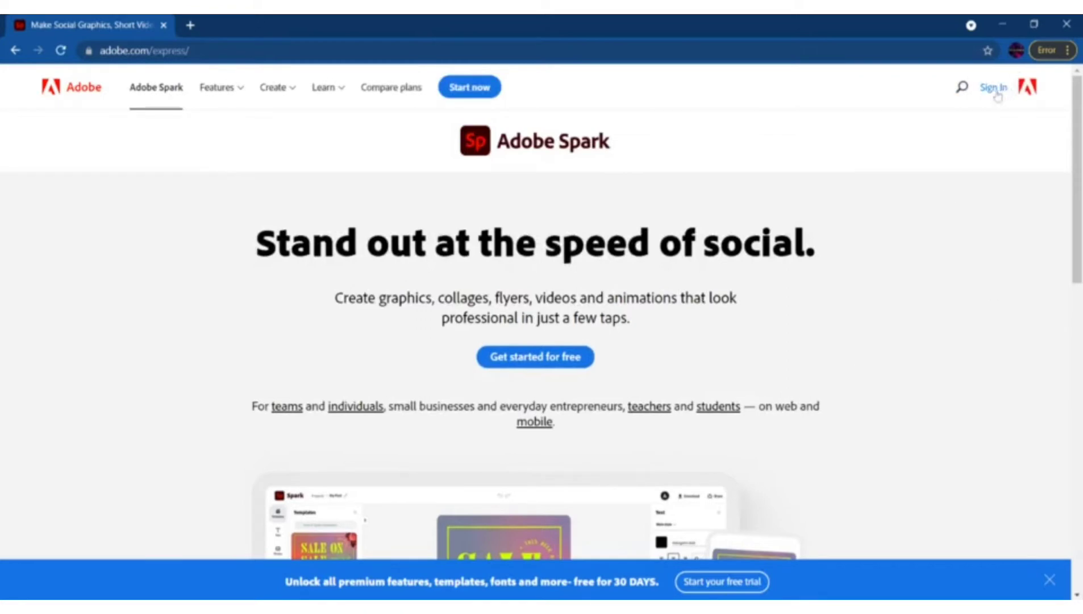
{"action": "left_click", "coordinate": [994, 88]}
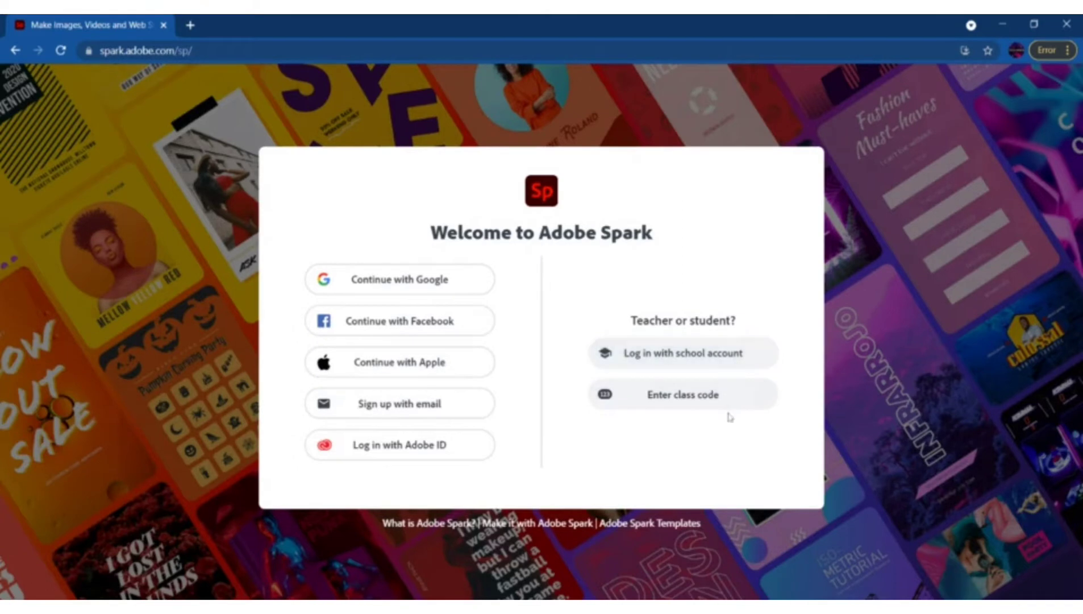
Step: Log in with an Adobe ID by submitting the account's e-mail address and choosing Company or School Account
{"action": "left_click", "coordinate": [457, 451]}
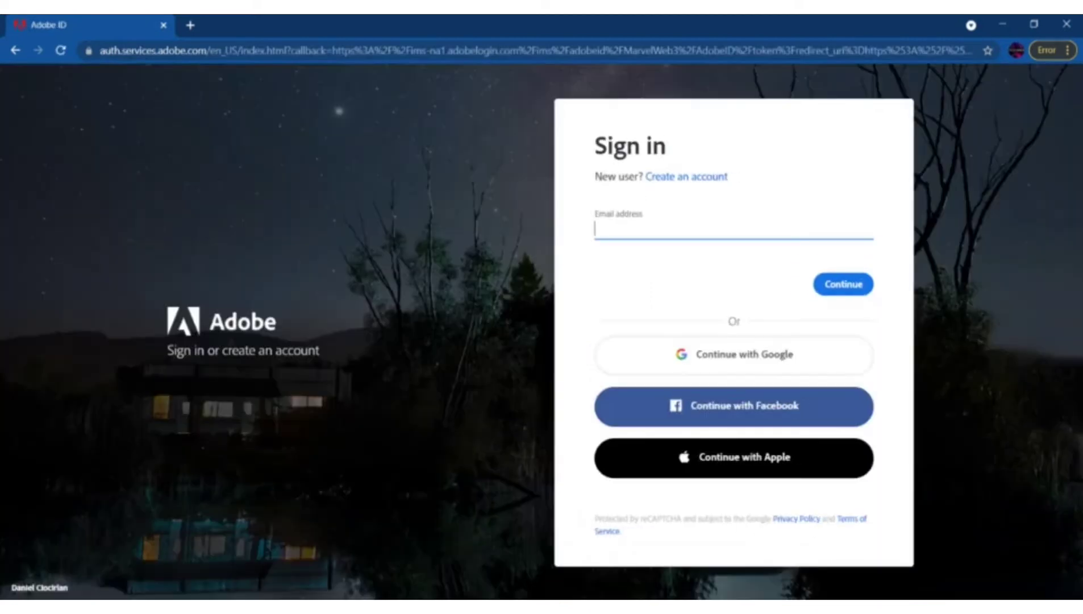
{"action": "key", "text": "Return"}
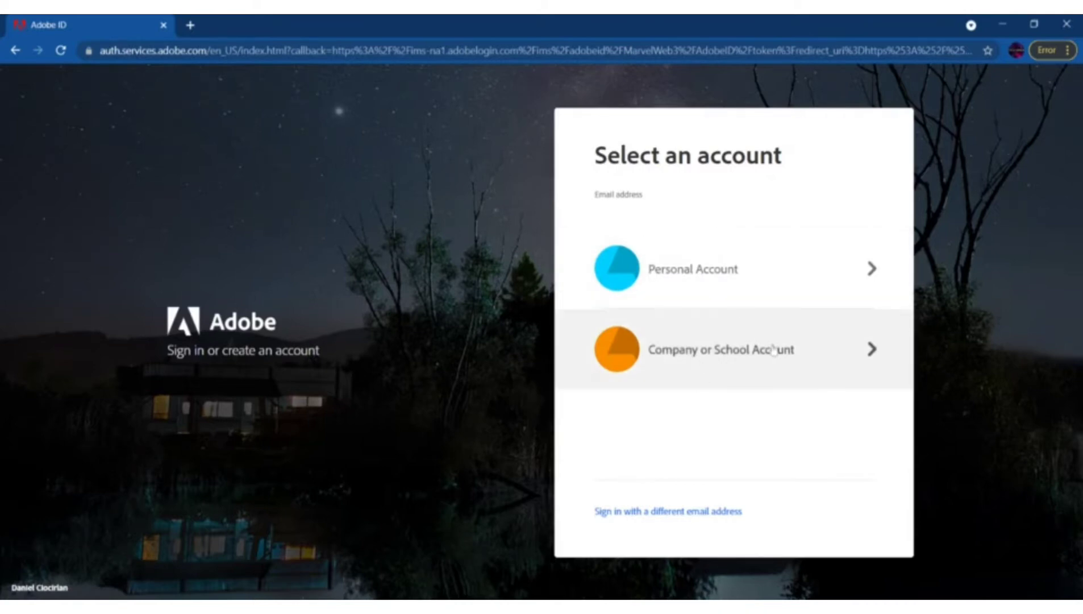
{"action": "left_click", "coordinate": [649, 352]}
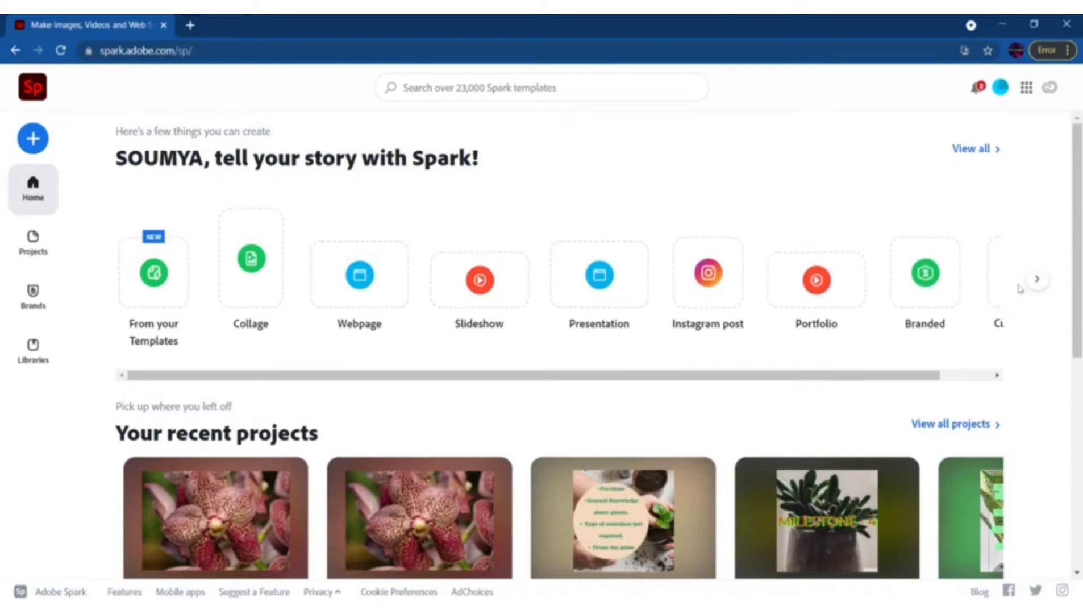
Step: Start a new Webpage project from the creation options on the home page
{"action": "left_click", "coordinate": [1042, 287]}
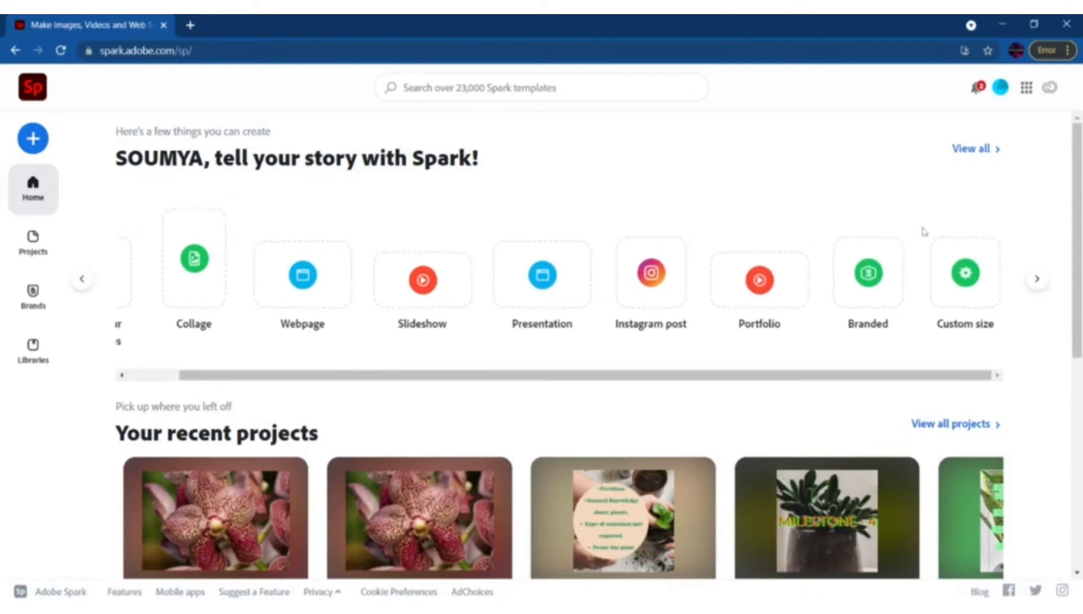
{"action": "left_click", "coordinate": [83, 278]}
{"action": "scroll", "coordinate": [266, 353], "scroll_direction": "down", "scroll_amount": 5}
{"action": "scroll", "coordinate": [264, 350], "scroll_direction": "up", "scroll_amount": 1}
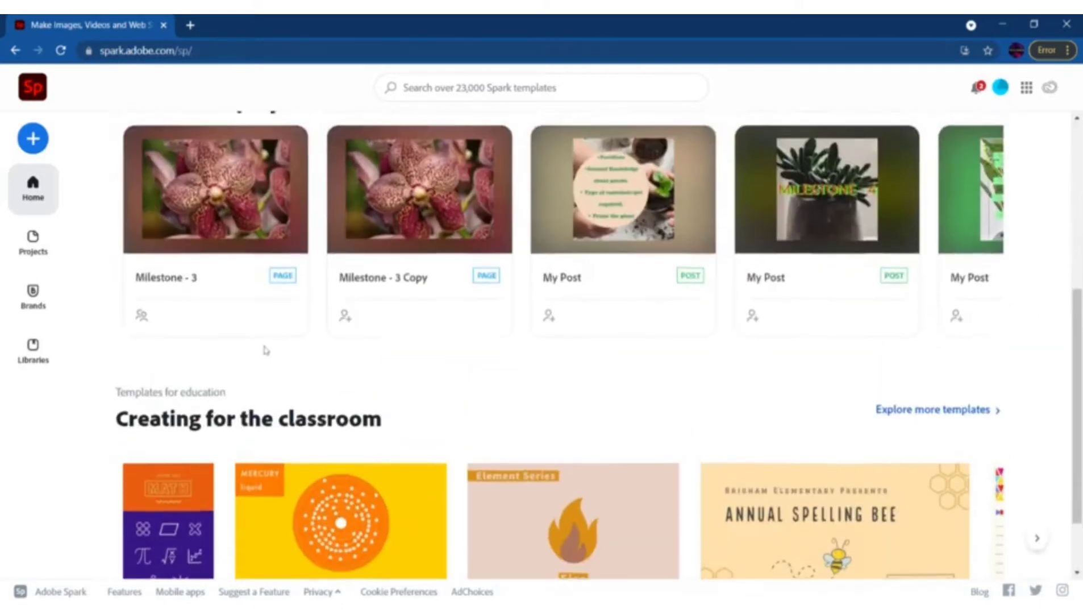
{"action": "scroll", "coordinate": [263, 350], "scroll_direction": "down", "scroll_amount": 1}
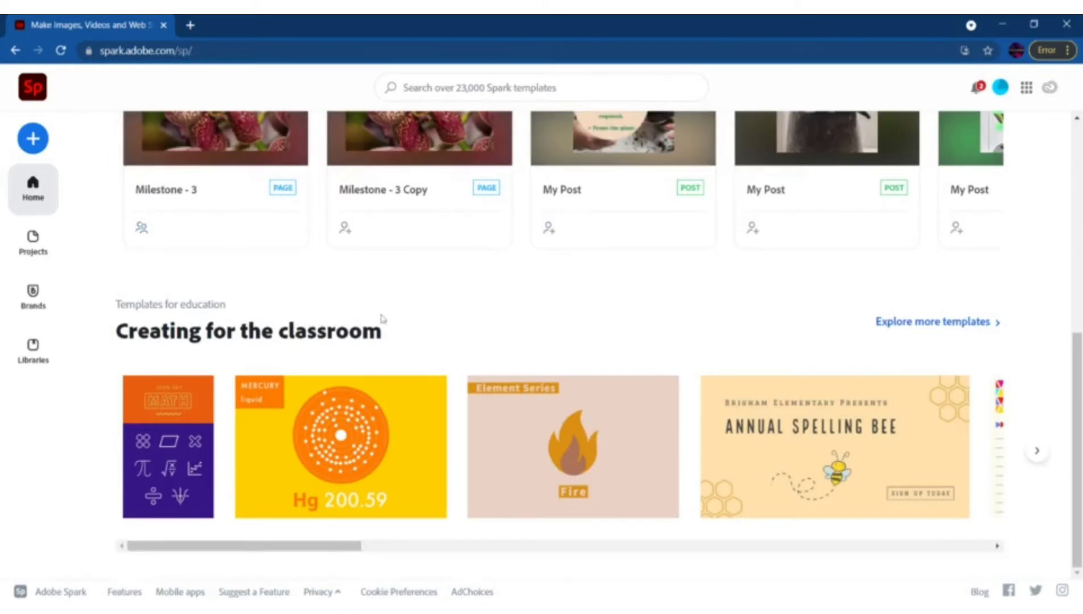
{"action": "scroll", "coordinate": [382, 318], "scroll_direction": "up", "scroll_amount": 5}
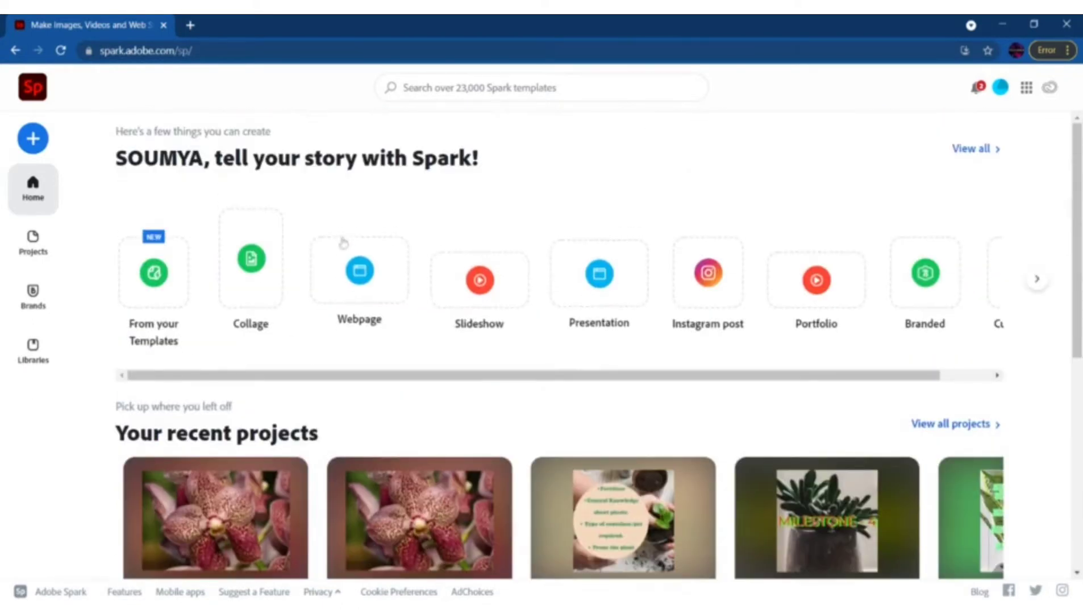
{"action": "left_click", "coordinate": [379, 271]}
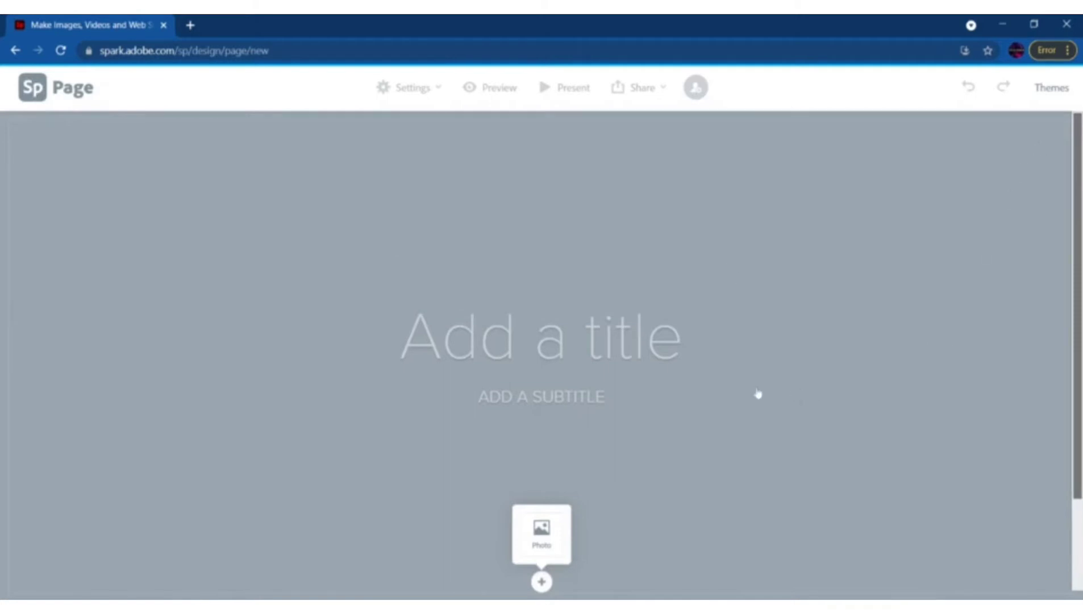
Step: Open the page themes and look through the available Spark themes
{"action": "left_click", "coordinate": [1056, 89]}
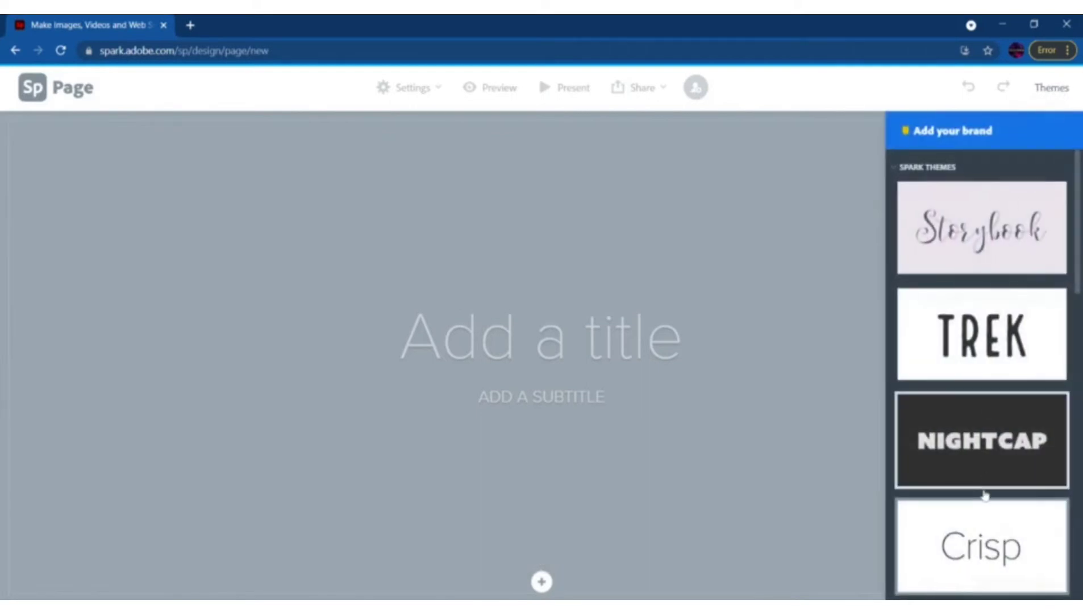
{"action": "scroll", "coordinate": [984, 494], "scroll_direction": "down", "scroll_amount": 15}
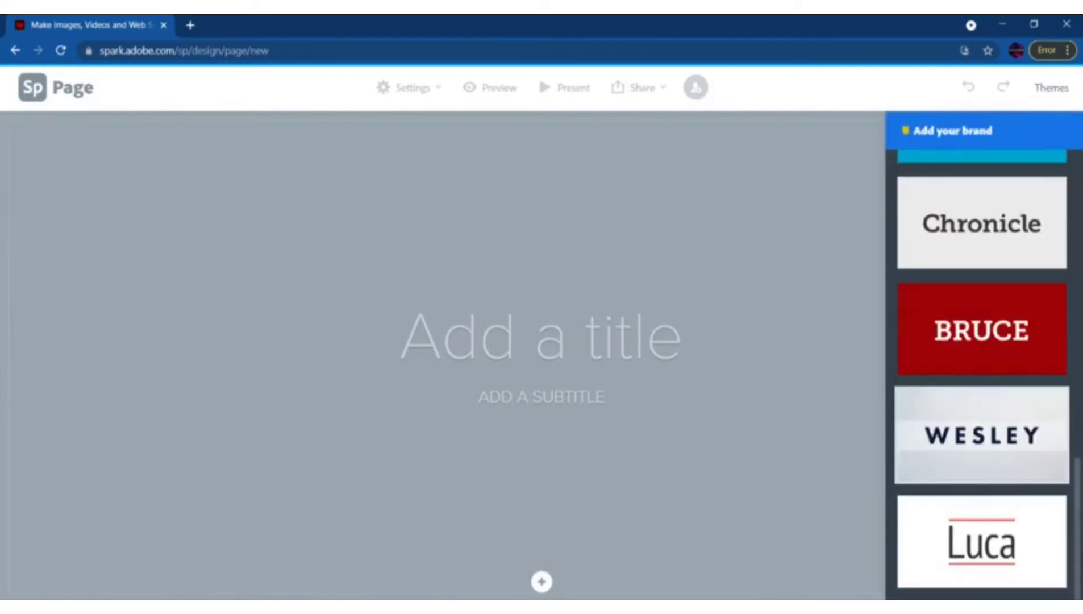
{"action": "scroll", "coordinate": [983, 494], "scroll_direction": "up", "scroll_amount": 4}
{"action": "scroll", "coordinate": [983, 370], "scroll_direction": "up", "scroll_amount": 5}
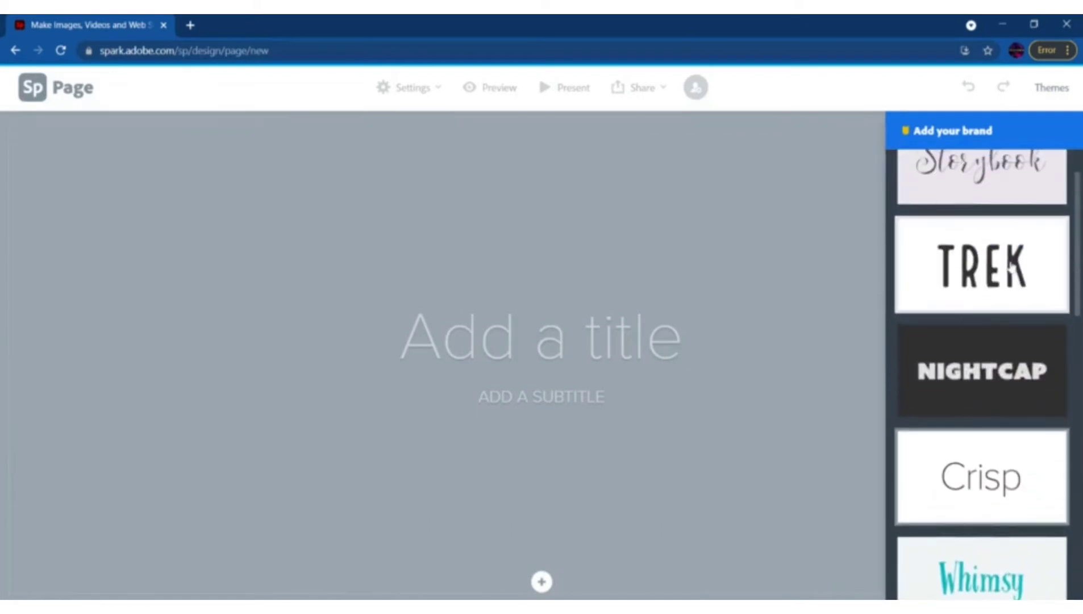
Step: Try the Trek, Crisp, Baldwin and Chronicle themes on the blank page
{"action": "left_click", "coordinate": [1011, 267]}
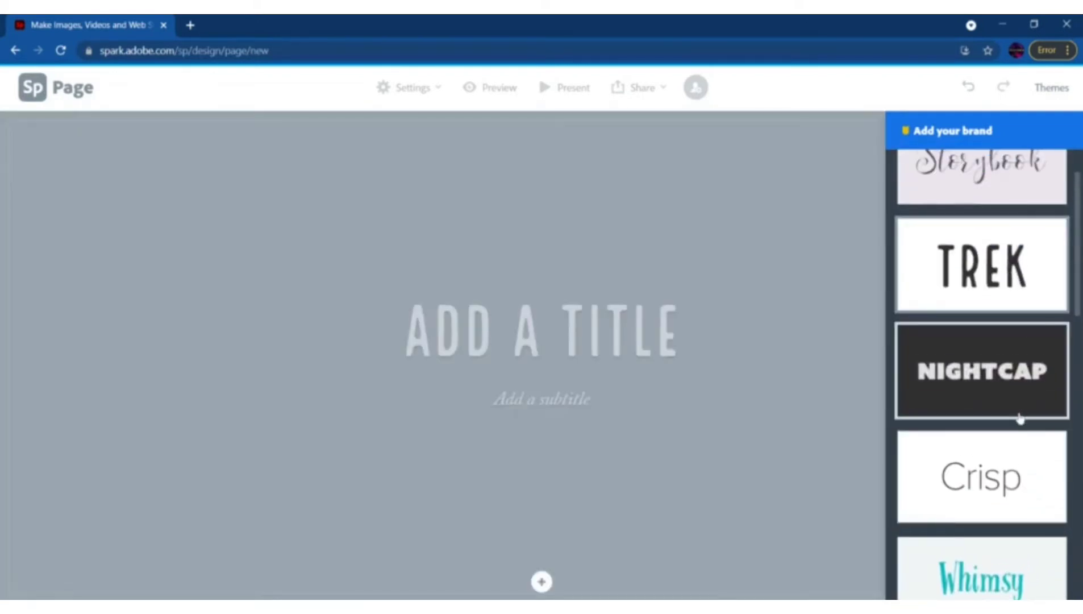
{"action": "left_click", "coordinate": [1032, 509]}
{"action": "scroll", "coordinate": [1017, 369], "scroll_direction": "down", "scroll_amount": 5}
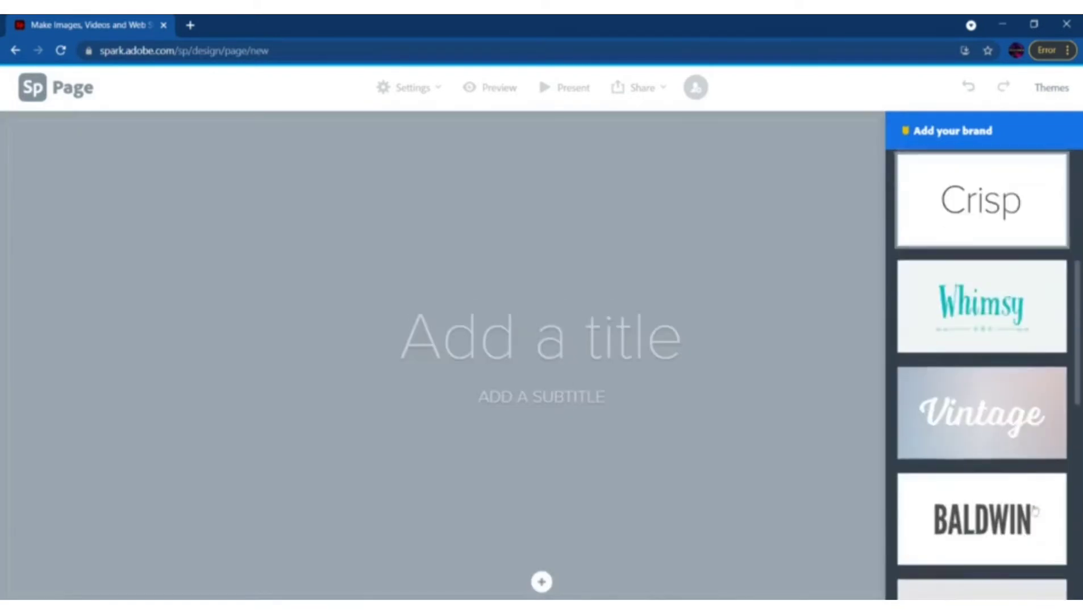
{"action": "left_click", "coordinate": [1012, 483]}
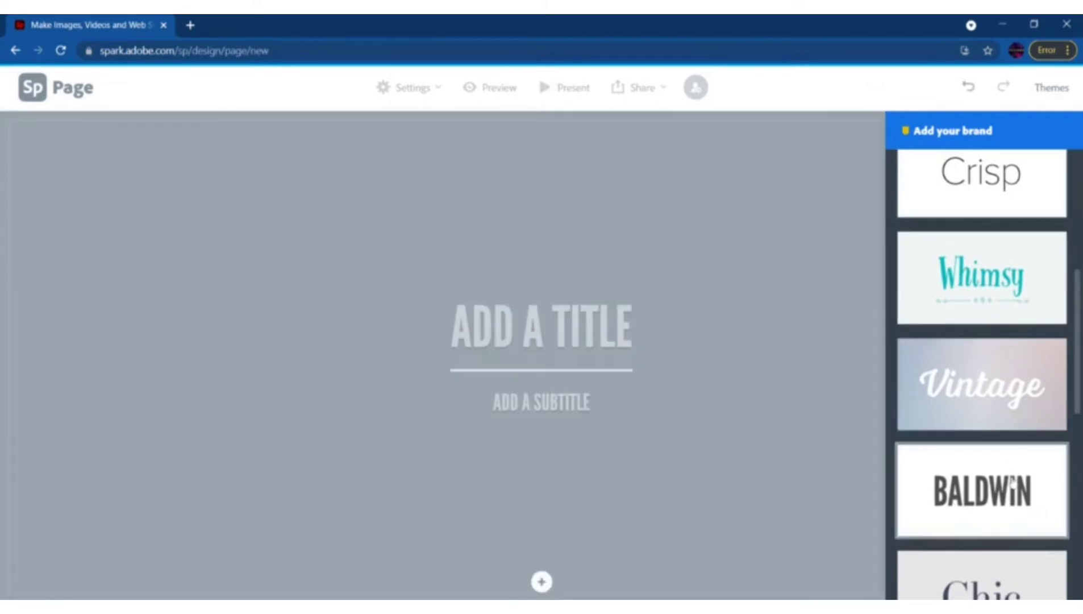
{"action": "scroll", "coordinate": [1011, 482], "scroll_direction": "down", "scroll_amount": 4}
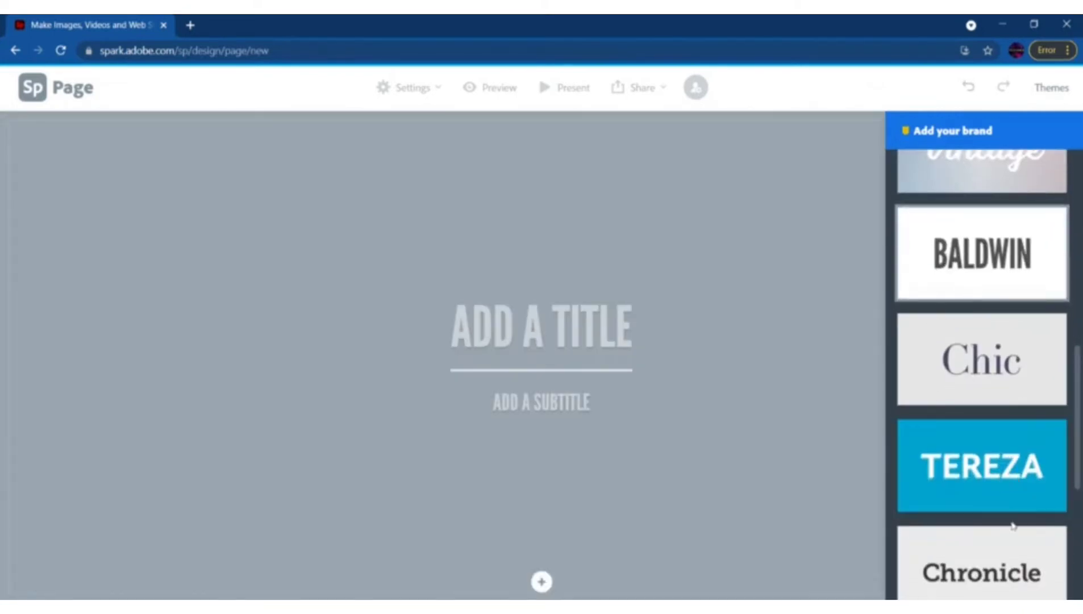
{"action": "scroll", "coordinate": [990, 486], "scroll_direction": "down", "scroll_amount": 5}
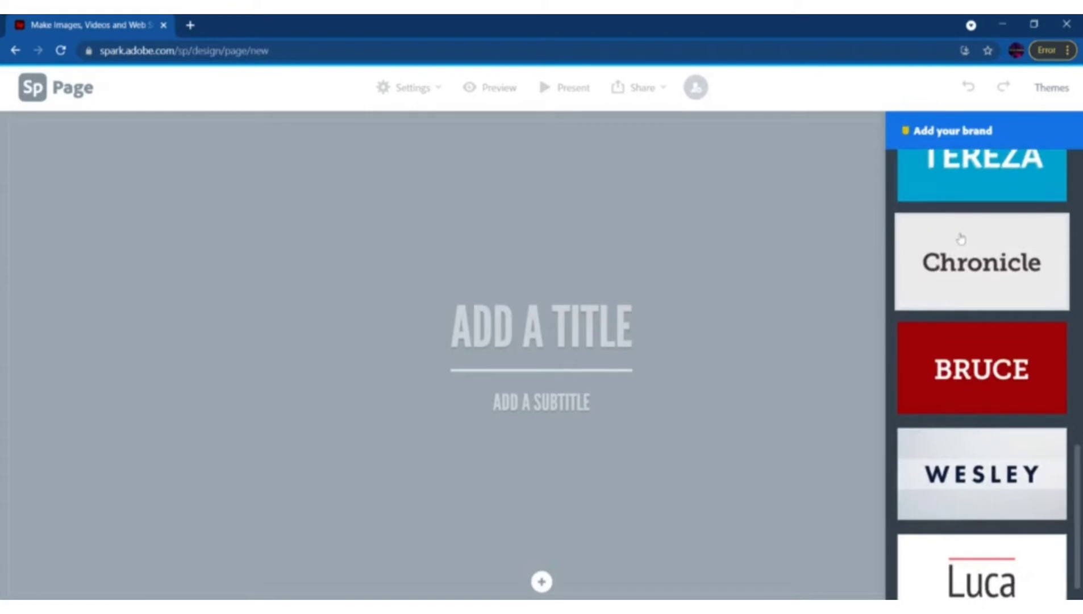
{"action": "left_click", "coordinate": [960, 239]}
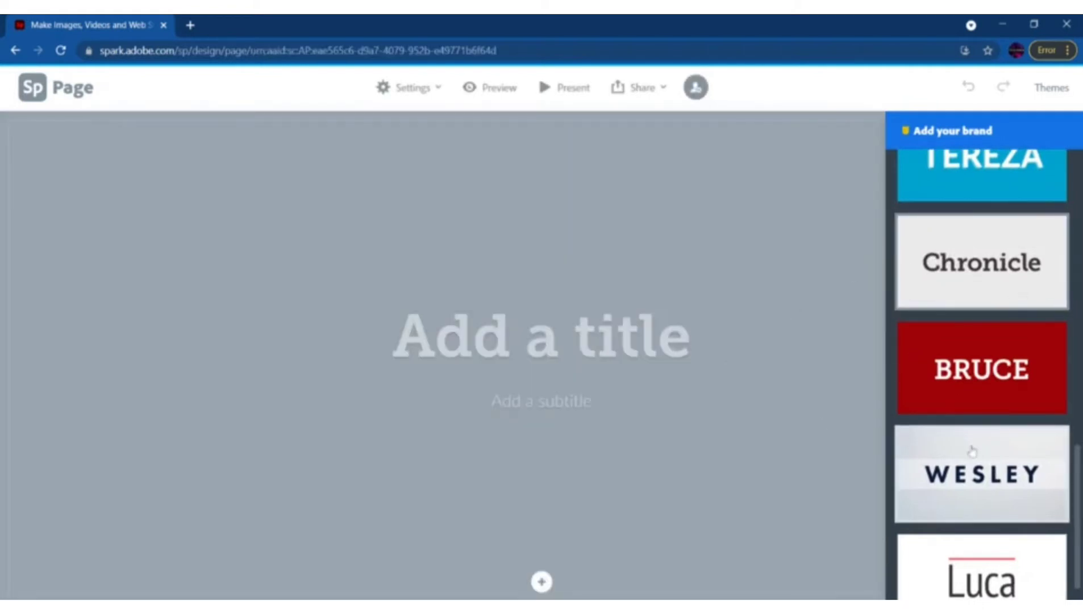
Step: Apply the Nightcap theme to the page
{"action": "scroll", "coordinate": [972, 451], "scroll_direction": "down", "scroll_amount": 1}
{"action": "scroll", "coordinate": [972, 451], "scroll_direction": "up", "scroll_amount": 15}
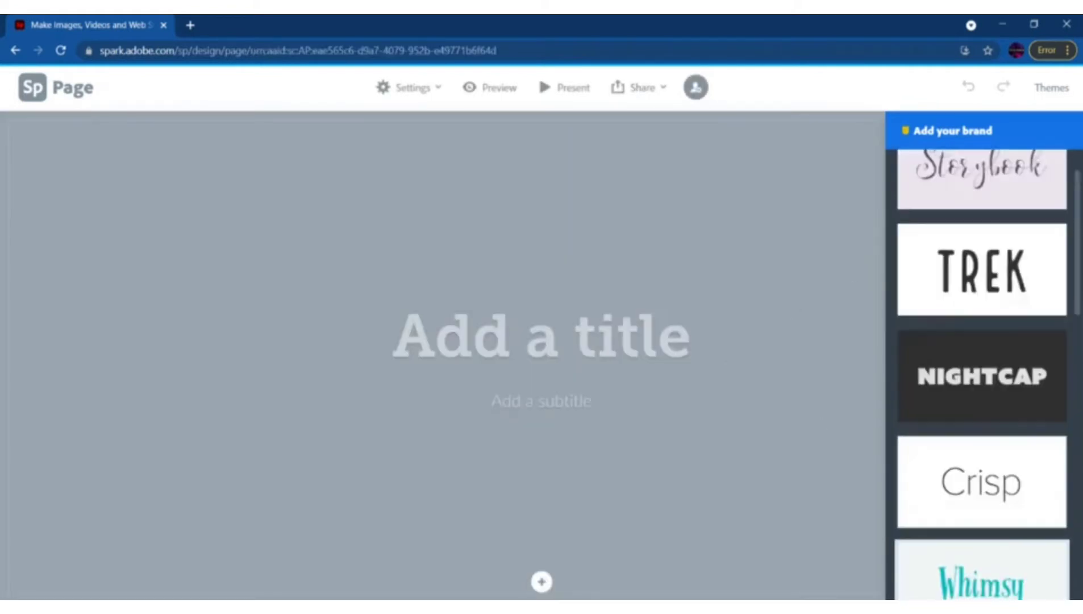
{"action": "scroll", "coordinate": [973, 450], "scroll_direction": "up", "scroll_amount": 2}
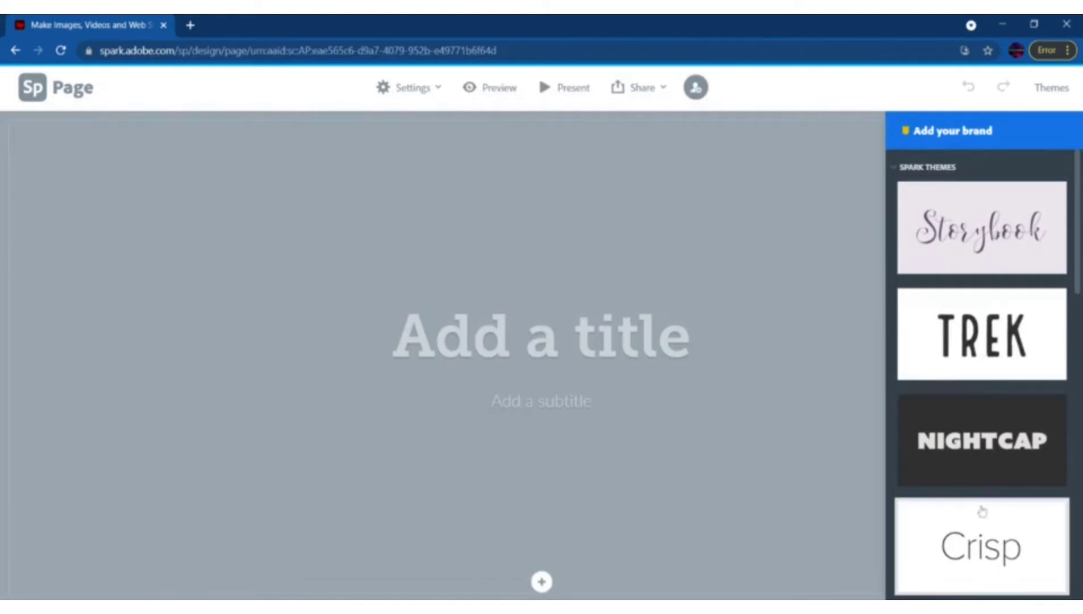
{"action": "left_click", "coordinate": [995, 426]}
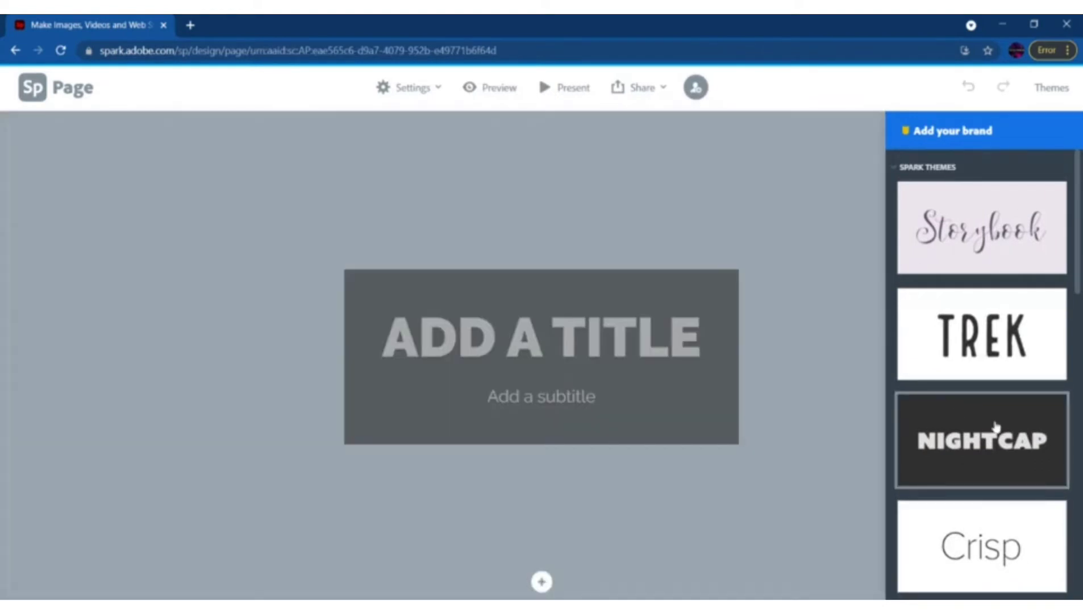
{"action": "scroll", "coordinate": [996, 426], "scroll_direction": "down", "scroll_amount": 10}
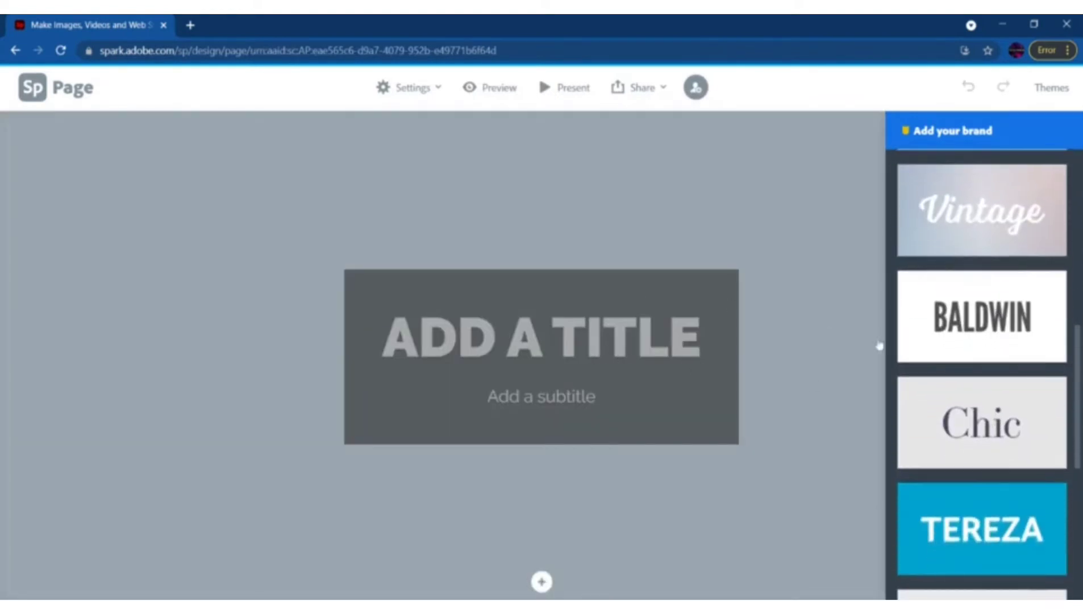
{"action": "scroll", "coordinate": [989, 325], "scroll_direction": "up", "scroll_amount": 5}
{"action": "scroll", "coordinate": [989, 325], "scroll_direction": "up", "scroll_amount": 2}
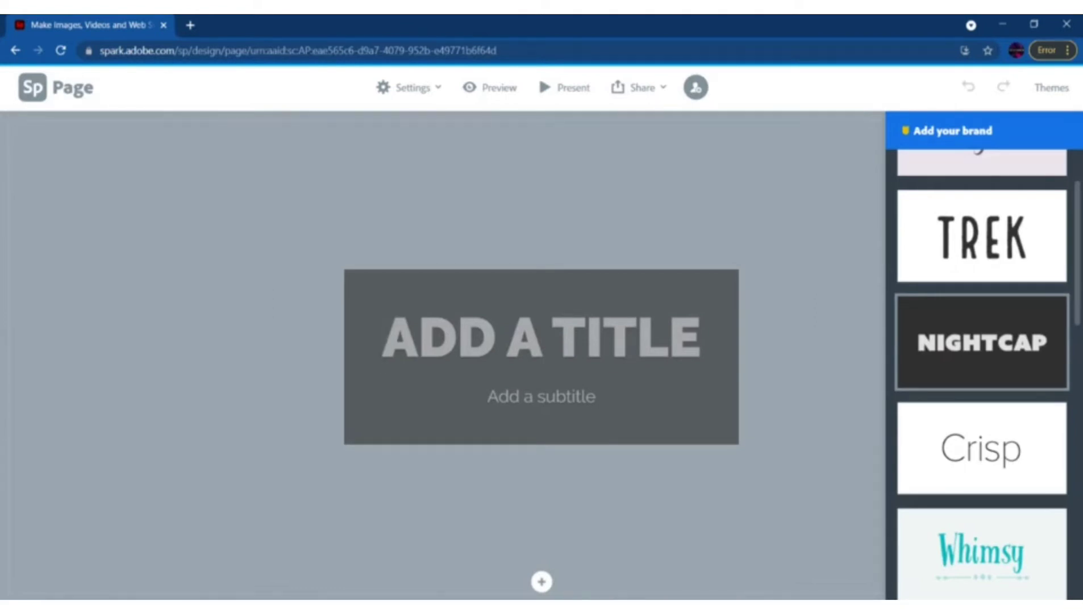
Step: Title the page with the owner's first name followed by "'S CLOTHING SHOP" and close the theme list
{"action": "type", "text": "S"}
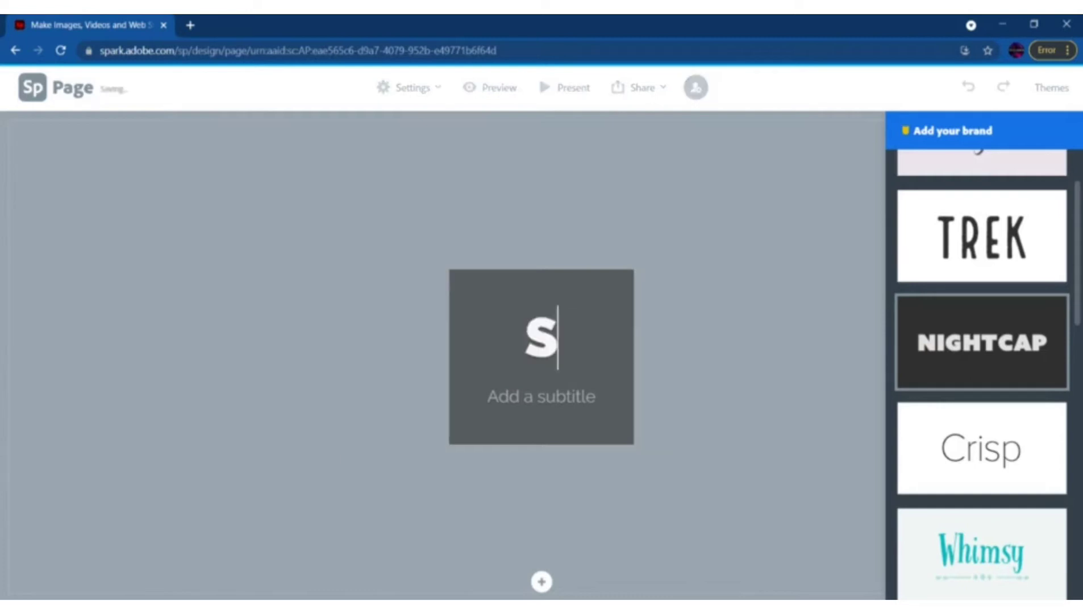
{"action": "type", "text": "OUMYA"}
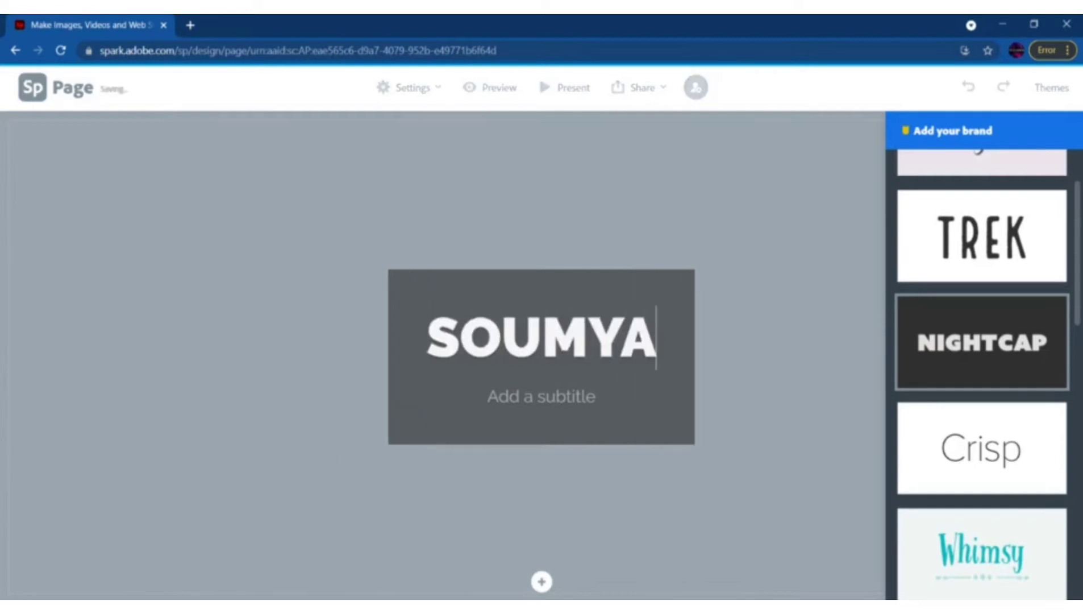
{"action": "type", "text": "'S C"}
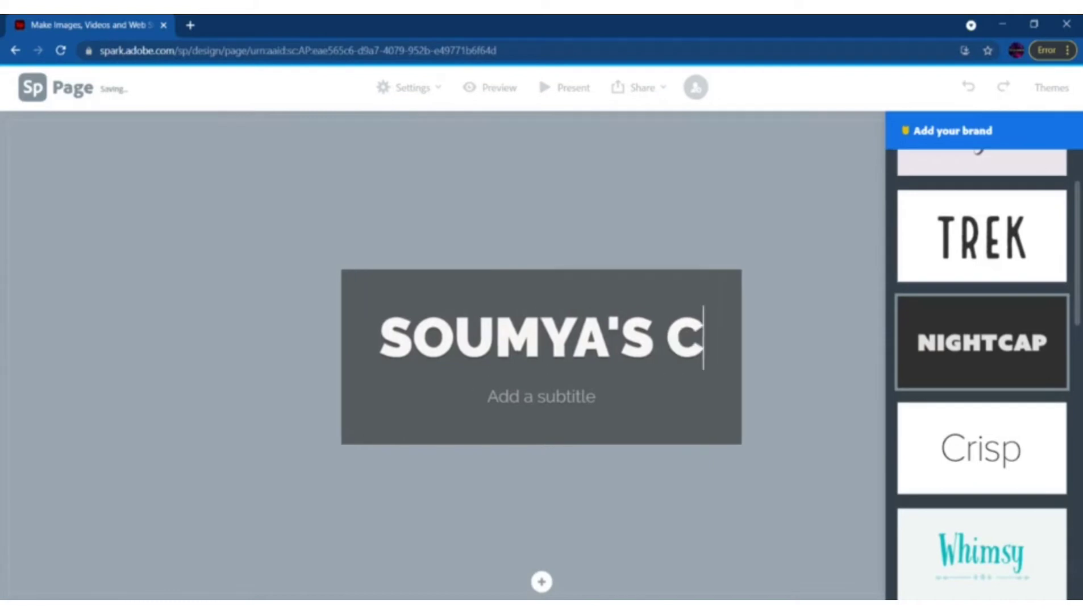
{"action": "type", "text": "LOTHIN"}
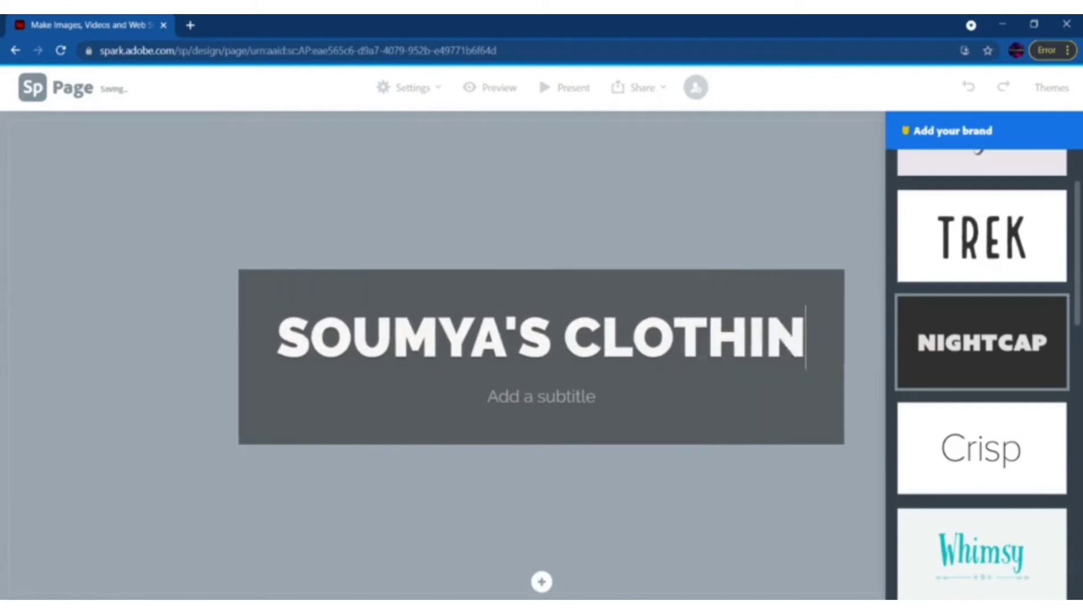
{"action": "type", "text": "G SHOP"}
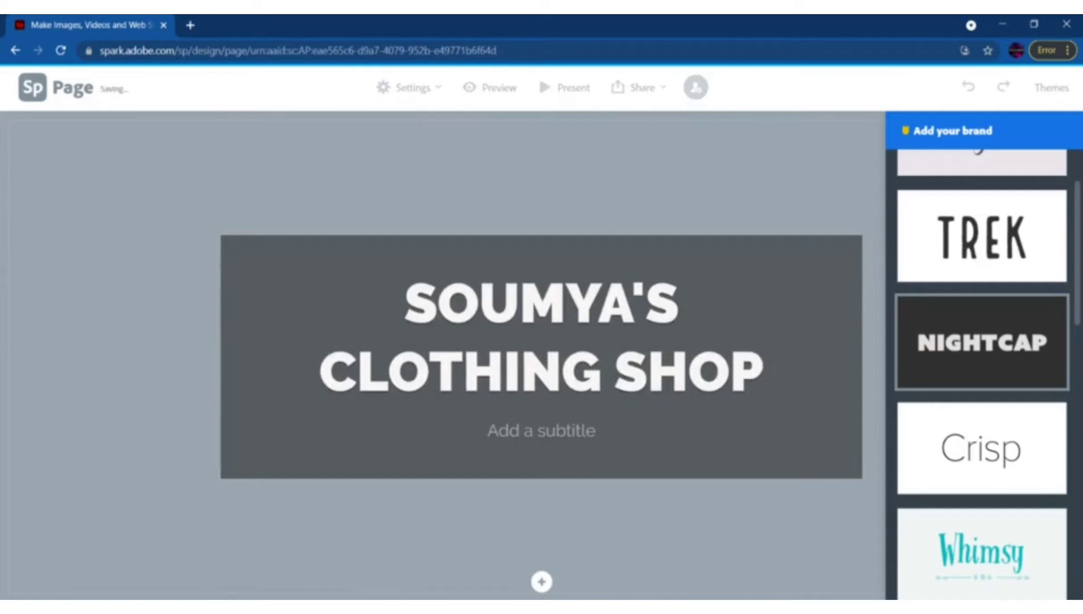
{"action": "left_click", "coordinate": [571, 430]}
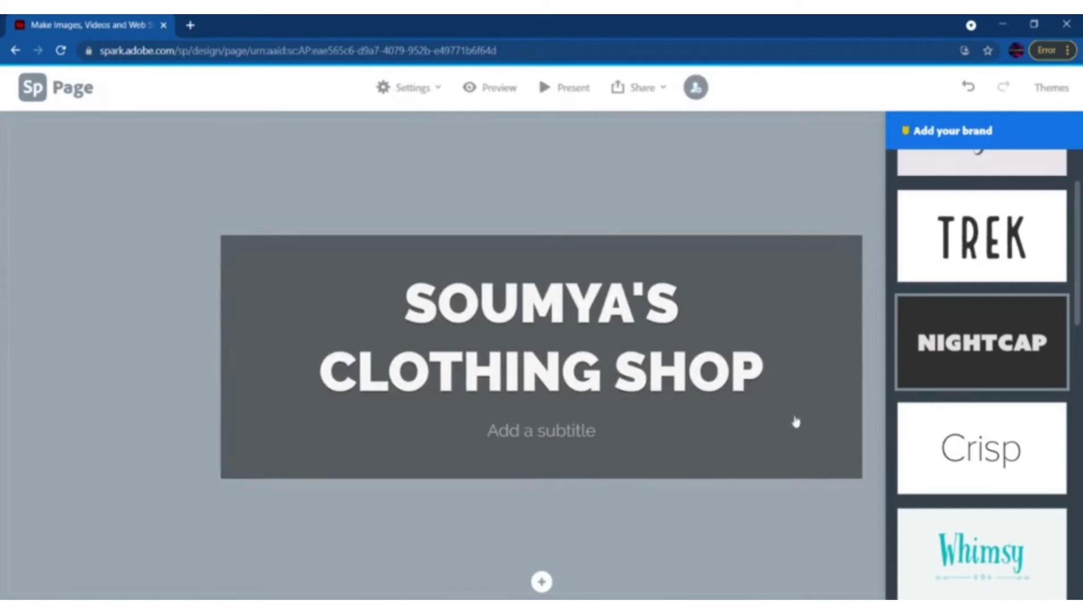
{"action": "left_click", "coordinate": [1046, 88]}
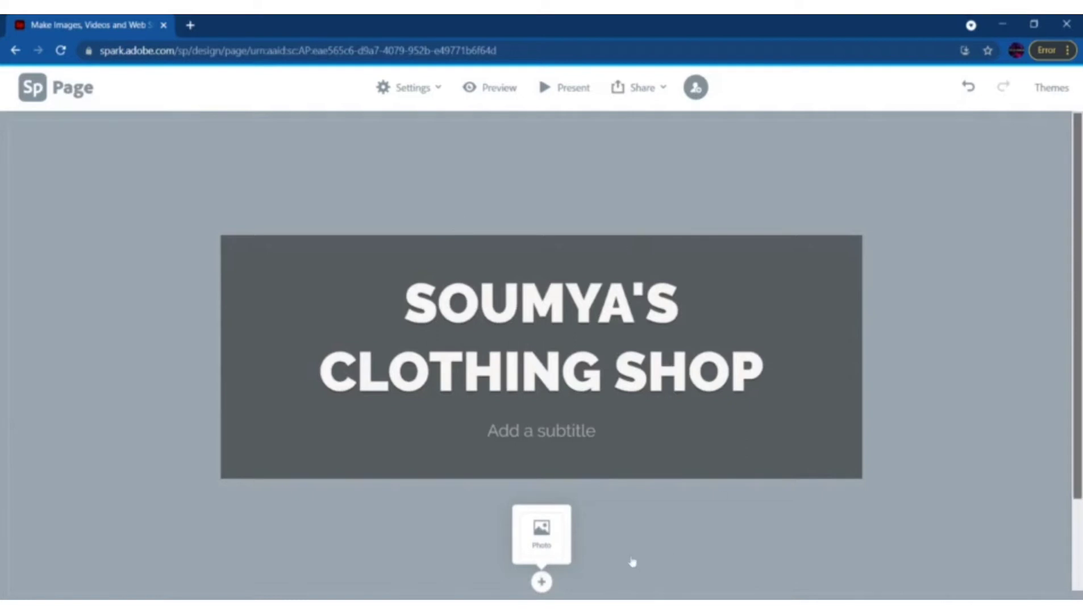
Step: Add a photo to the title section by searching the free photos for "clothing shops"
{"action": "left_click", "coordinate": [529, 528]}
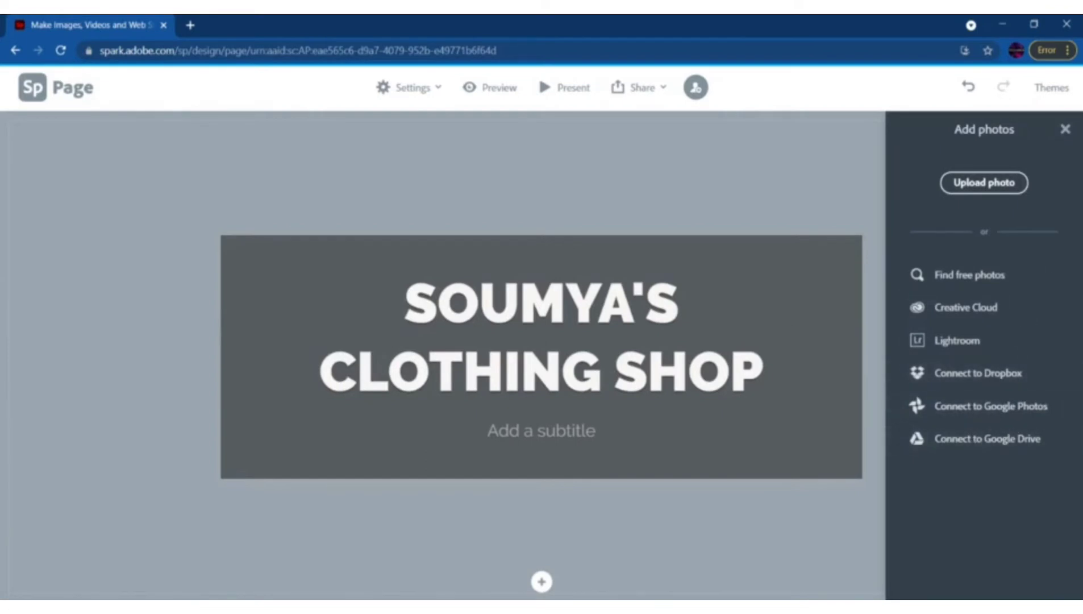
{"action": "left_click", "coordinate": [968, 278]}
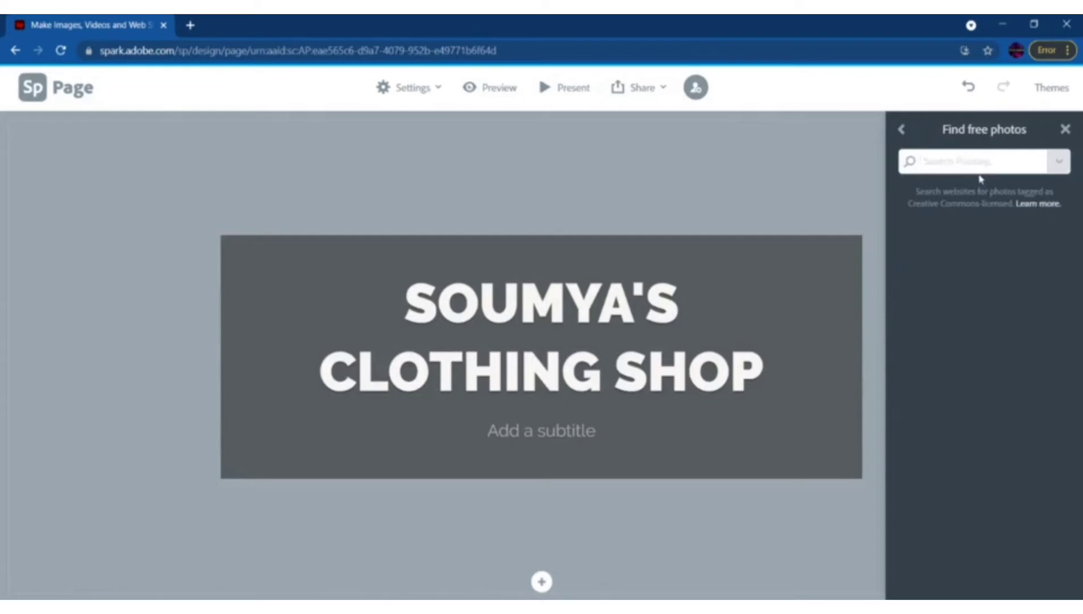
{"action": "type", "text": "clothing shops"}
{"action": "key", "text": "Return"}
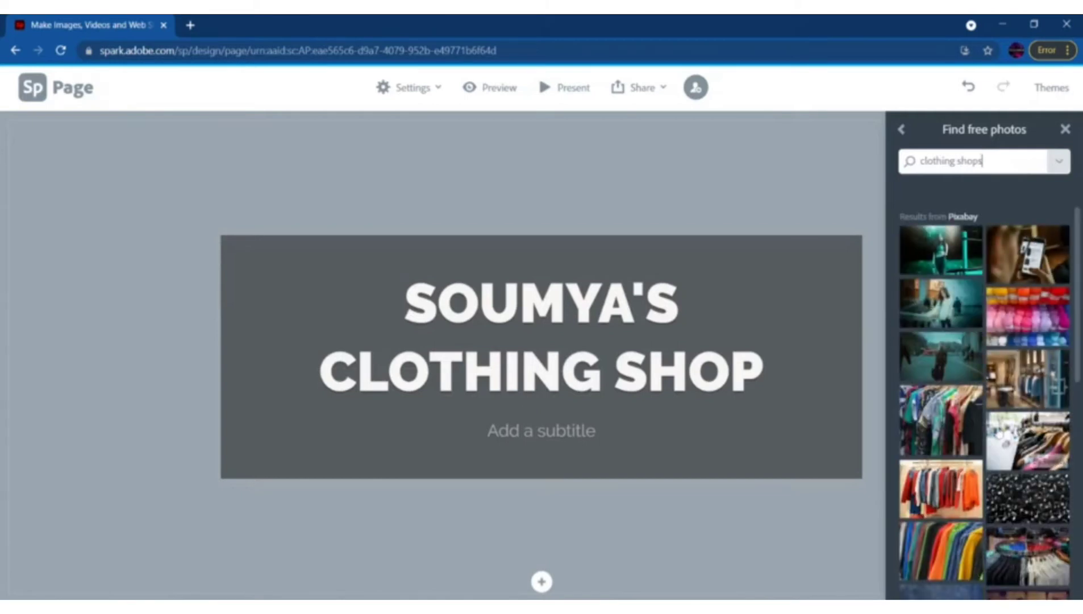
Step: Set the free photo of red, blue and orange clothes hanging on a rack as the title background
{"action": "scroll", "coordinate": [999, 433], "scroll_direction": "down", "scroll_amount": 3}
{"action": "scroll", "coordinate": [997, 433], "scroll_direction": "up", "scroll_amount": 3}
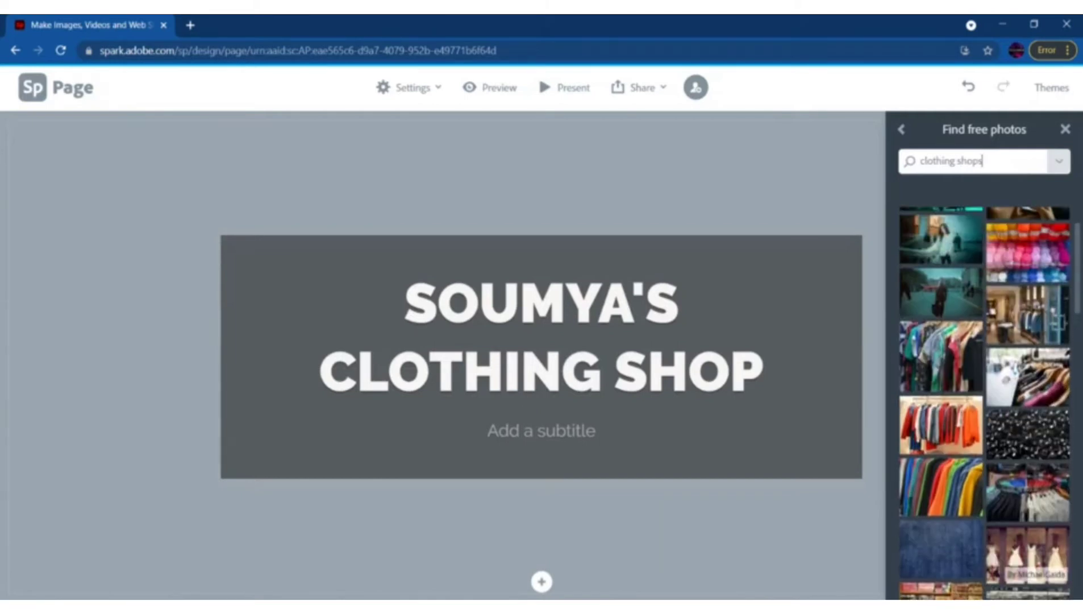
{"action": "scroll", "coordinate": [999, 456], "scroll_direction": "down", "scroll_amount": 8}
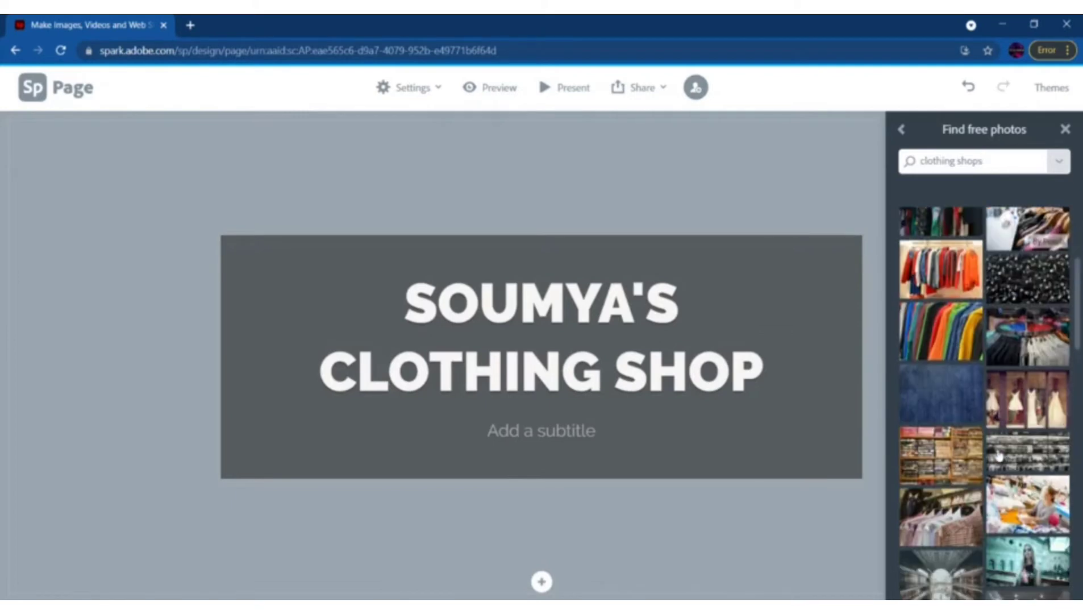
{"action": "scroll", "coordinate": [1000, 456], "scroll_direction": "up", "scroll_amount": 5}
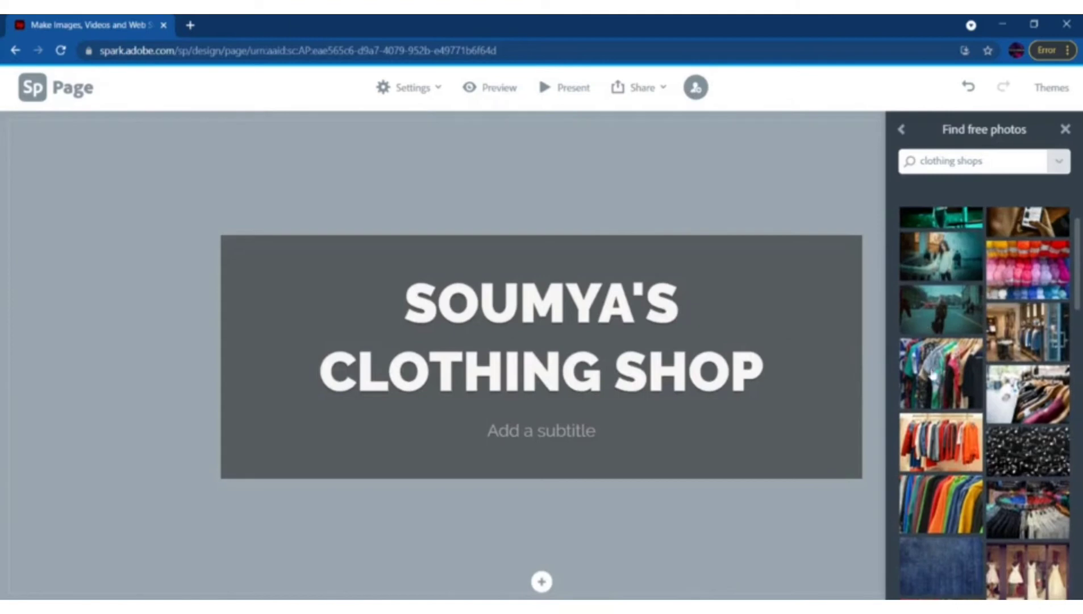
{"action": "left_click", "coordinate": [929, 450]}
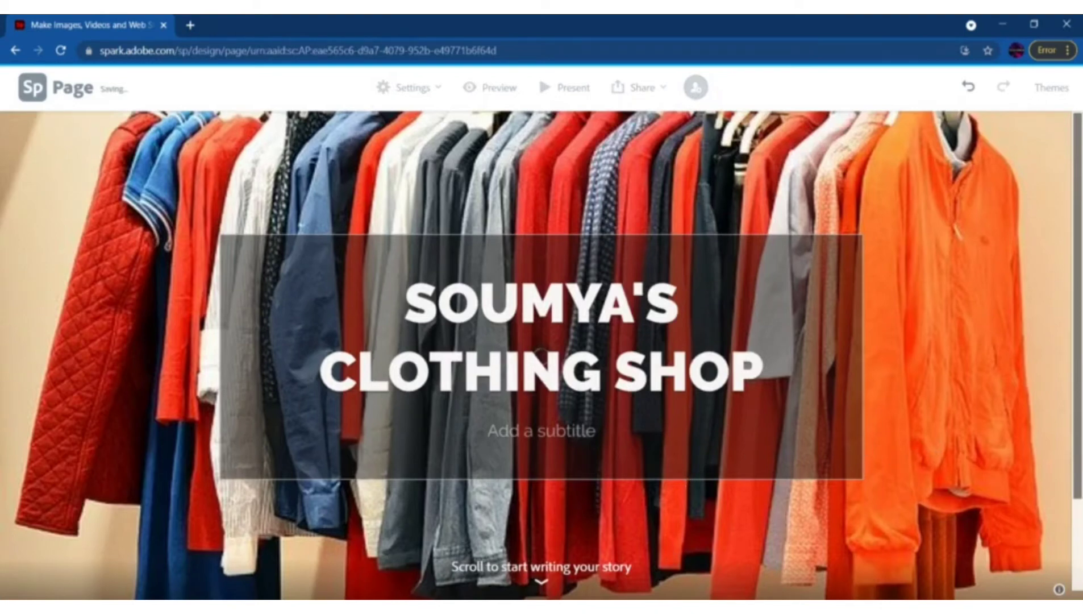
Step: Add a split layout below the title and fill its image half with the free photo of pink and rust clothes on white hangers
{"action": "scroll", "coordinate": [542, 352], "scroll_direction": "down", "scroll_amount": 3}
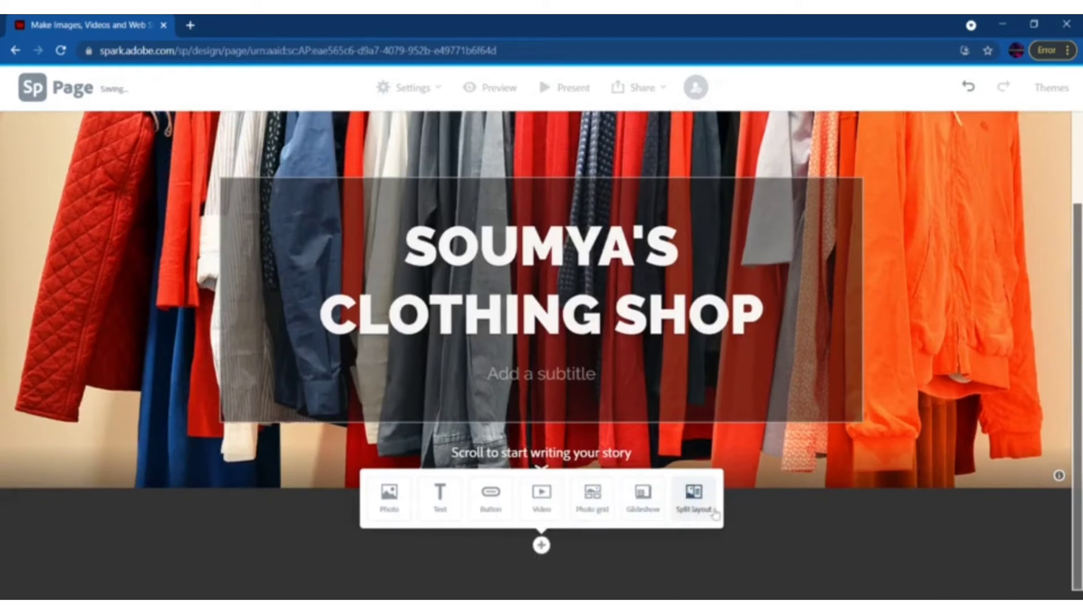
{"action": "left_click", "coordinate": [698, 508]}
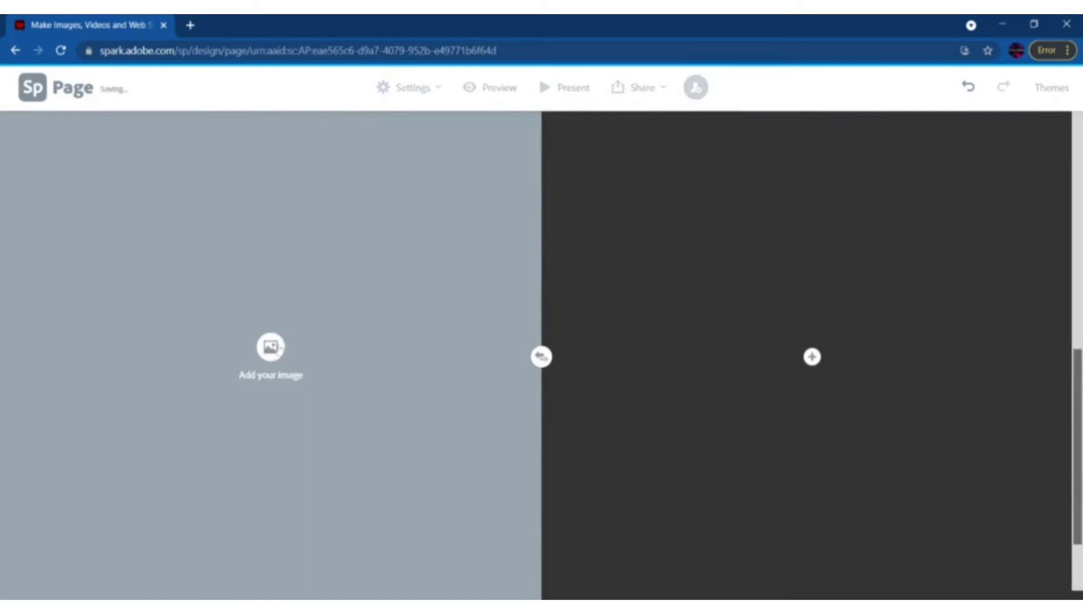
{"action": "left_click", "coordinate": [272, 346]}
{"action": "scroll", "coordinate": [961, 362], "scroll_direction": "down", "scroll_amount": 3}
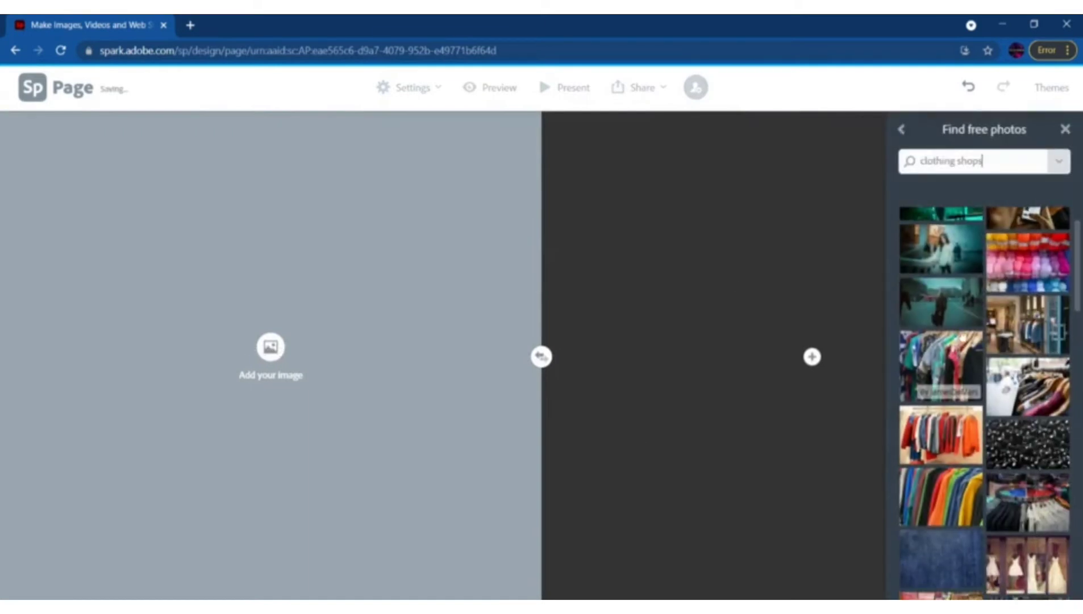
{"action": "scroll", "coordinate": [960, 335], "scroll_direction": "down", "scroll_amount": 10}
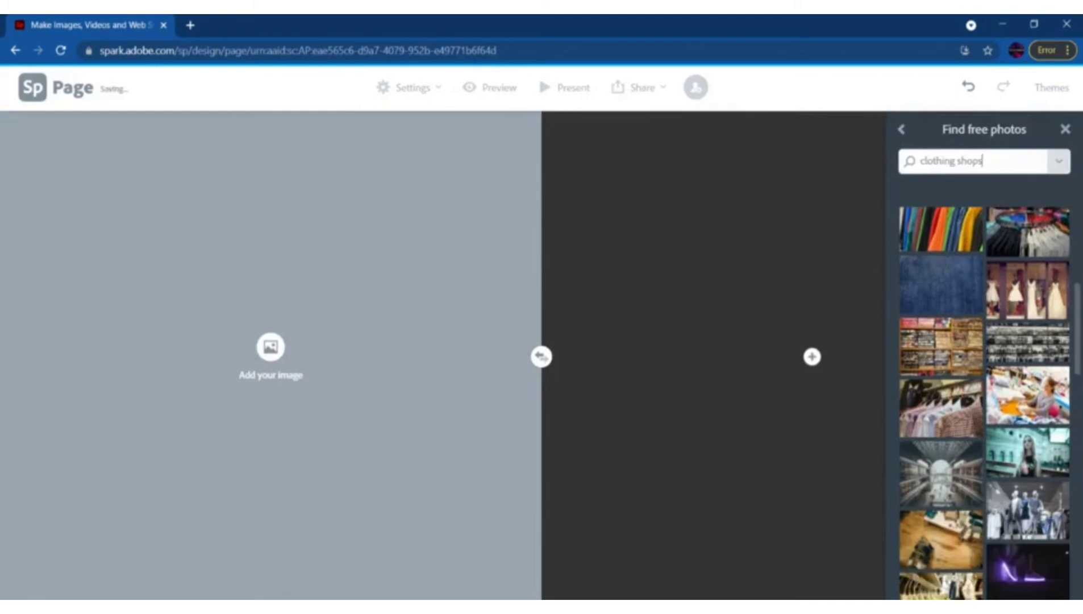
{"action": "scroll", "coordinate": [983, 364], "scroll_direction": "down", "scroll_amount": 2}
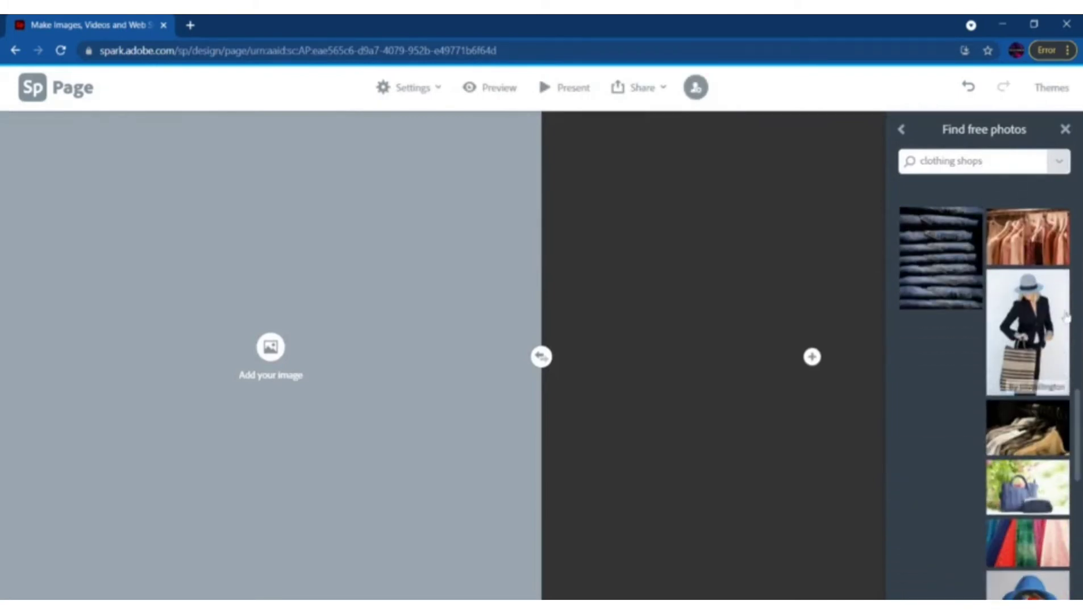
{"action": "left_click", "coordinate": [1031, 235]}
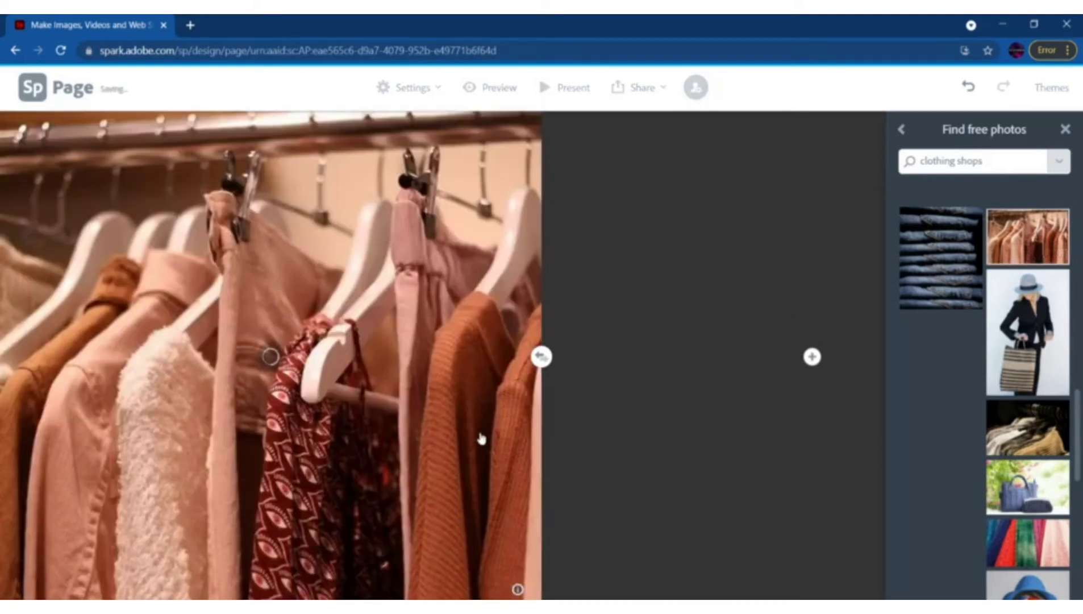
{"action": "left_click", "coordinate": [481, 335]}
Step: Add a centred H1 text block in the empty half of the split layout
{"action": "scroll", "coordinate": [482, 334], "scroll_direction": "down", "scroll_amount": 3}
{"action": "scroll", "coordinate": [481, 335], "scroll_direction": "down", "scroll_amount": 1}
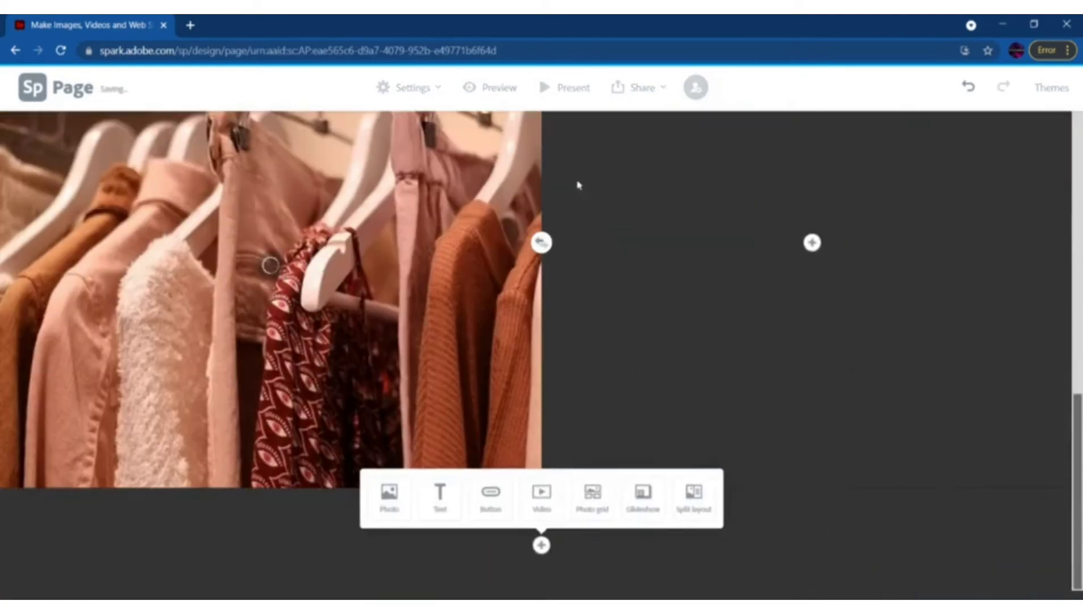
{"action": "scroll", "coordinate": [577, 183], "scroll_direction": "up", "scroll_amount": 9}
{"action": "scroll", "coordinate": [597, 225], "scroll_direction": "down", "scroll_amount": 6}
{"action": "scroll", "coordinate": [597, 225], "scroll_direction": "down", "scroll_amount": 3}
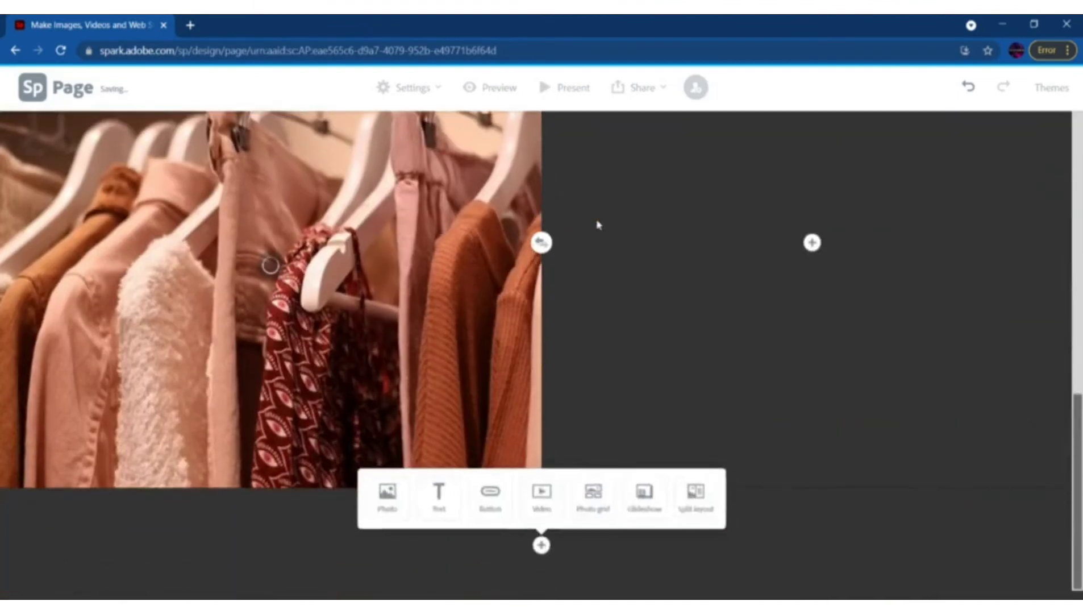
{"action": "scroll", "coordinate": [597, 225], "scroll_direction": "up", "scroll_amount": 2}
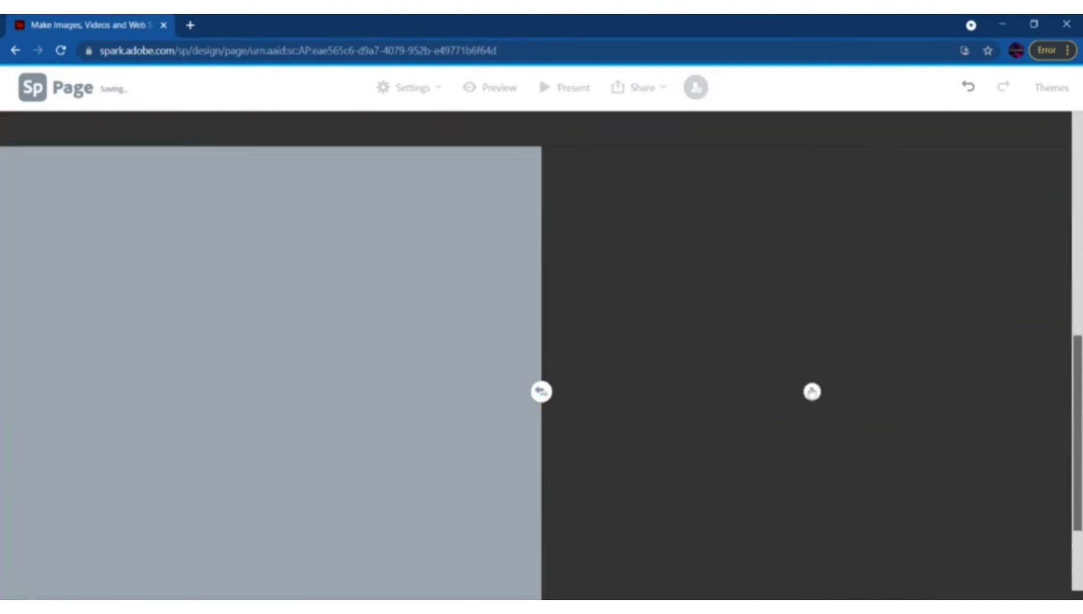
{"action": "left_click", "coordinate": [812, 392]}
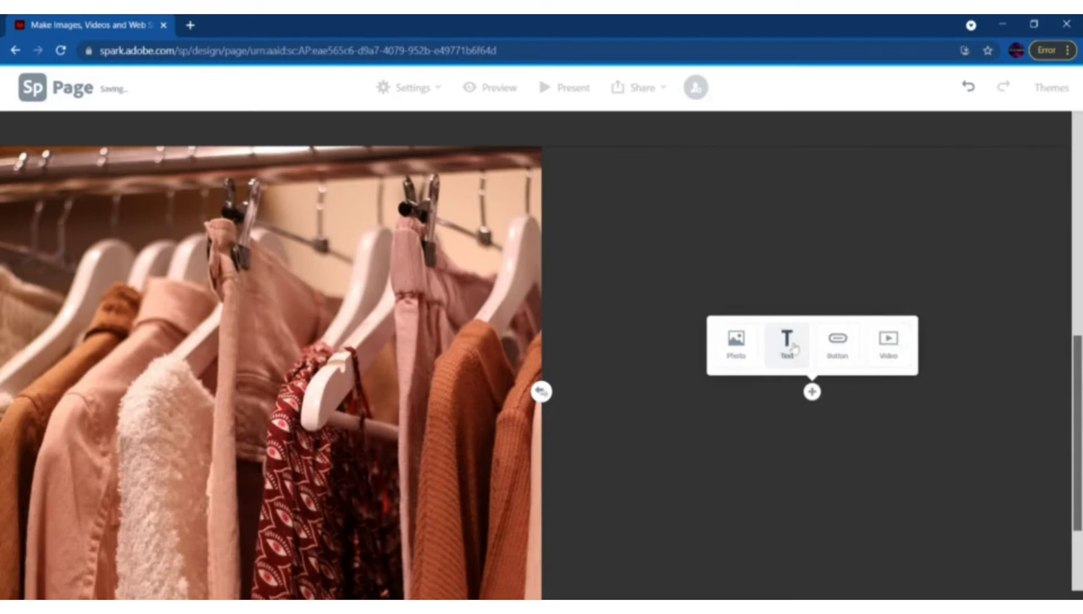
{"action": "left_click", "coordinate": [793, 352]}
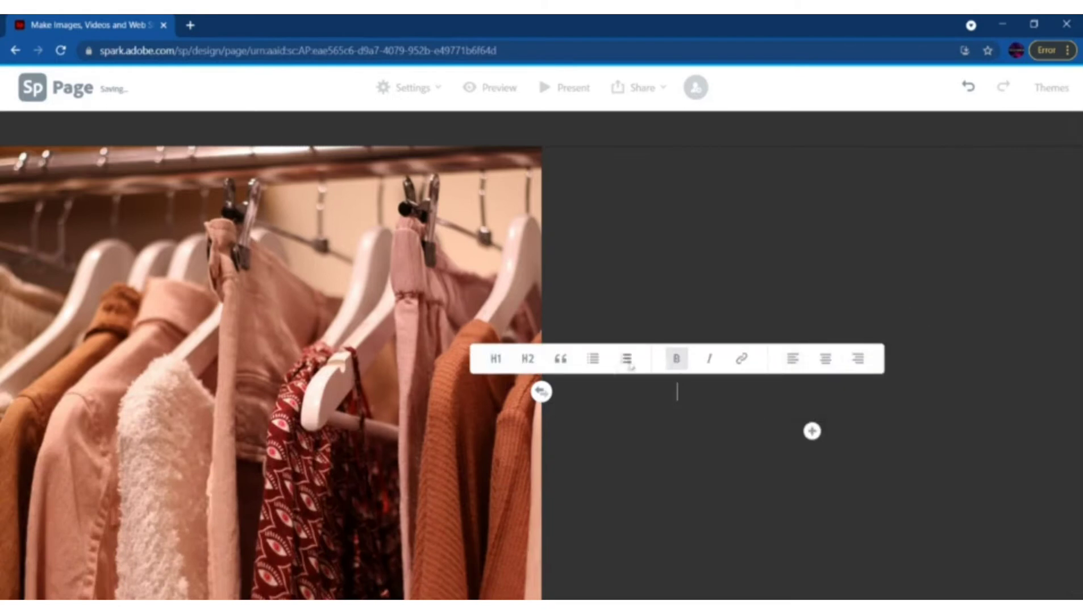
{"action": "left_click", "coordinate": [493, 363]}
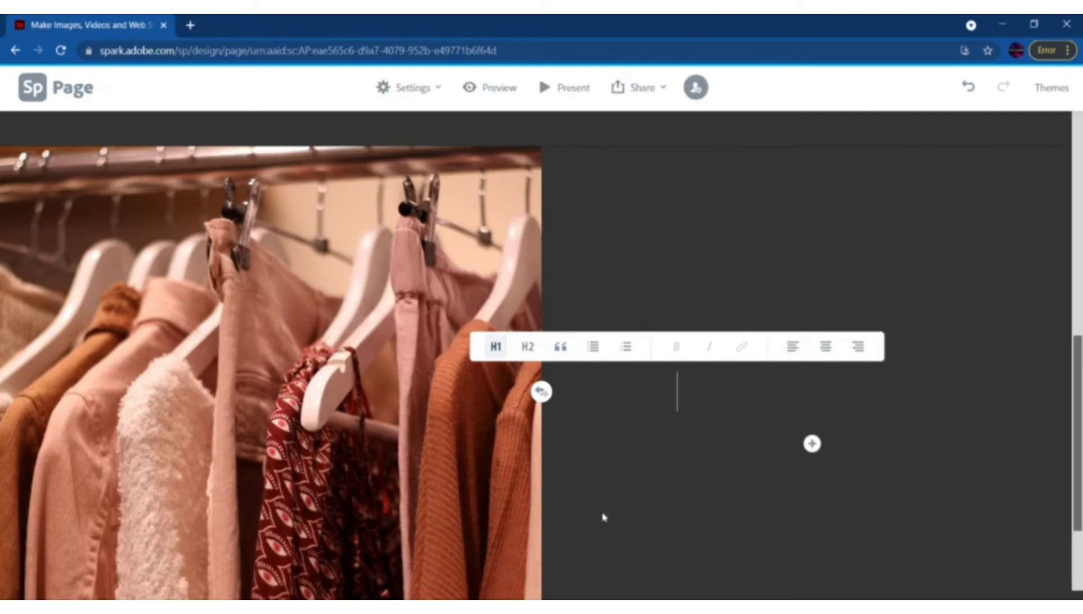
{"action": "left_click", "coordinate": [824, 346]}
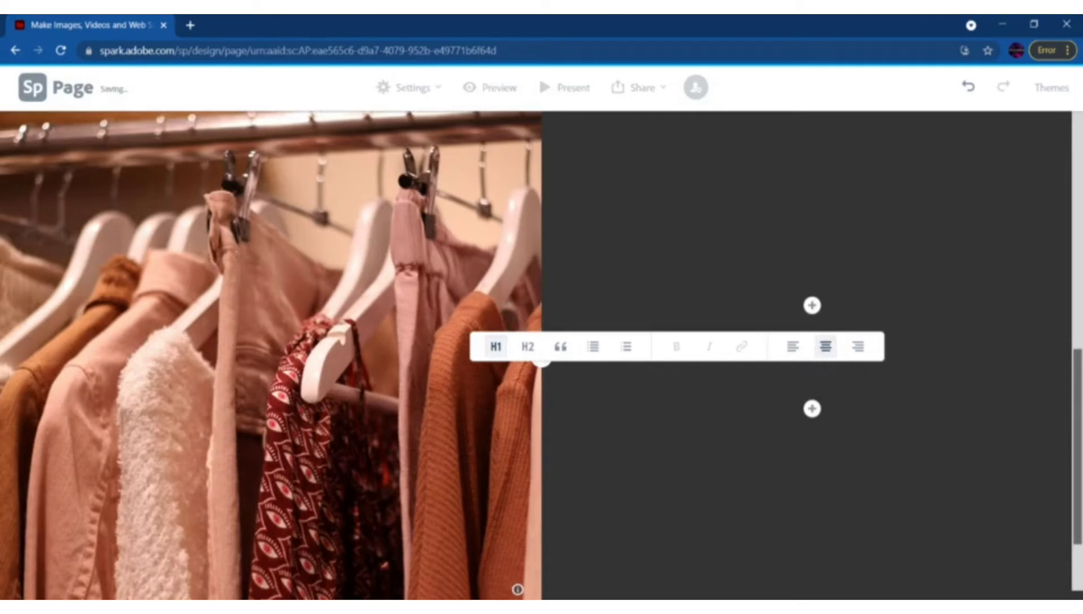
Step: Enter "YOU CAN FIND SOME FRESH STYLES HERE." as the heading text in the split layout
{"action": "type", "text": "YO"}
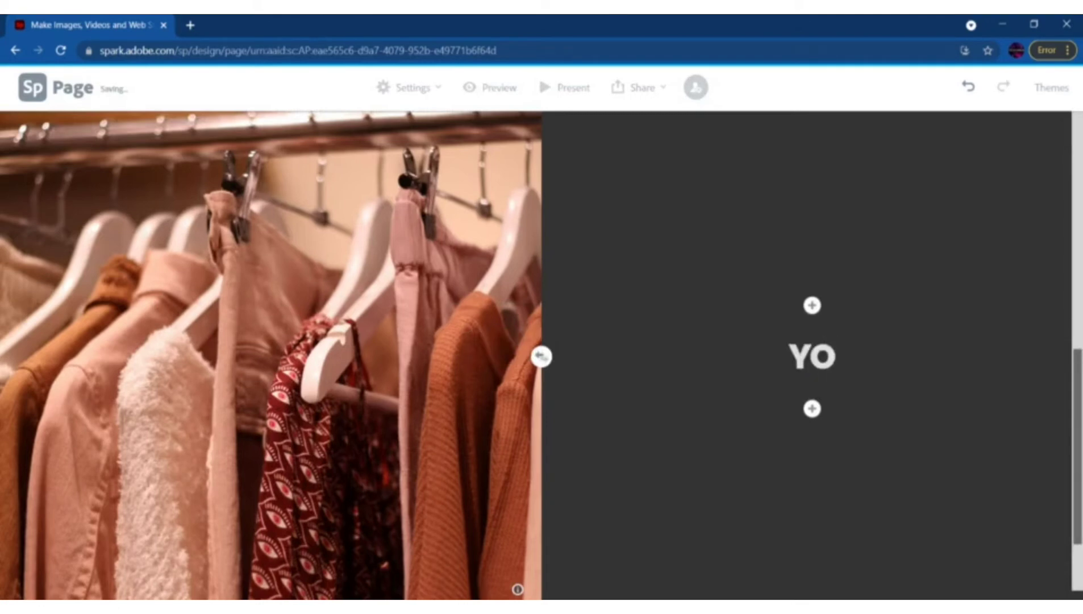
{"action": "type", "text": "U "}
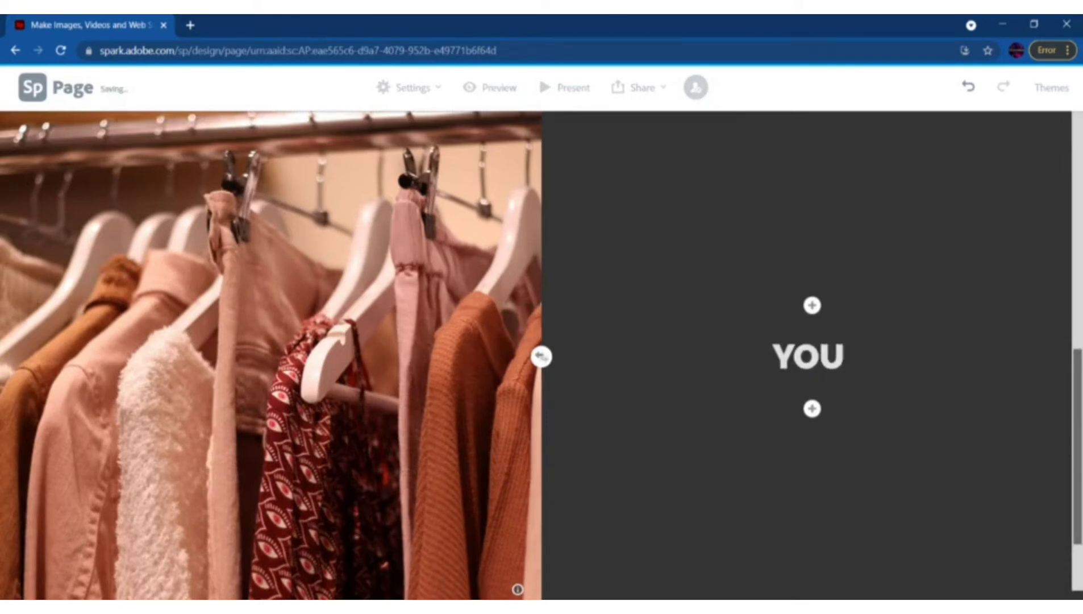
{"action": "type", "text": "CAN FIND "}
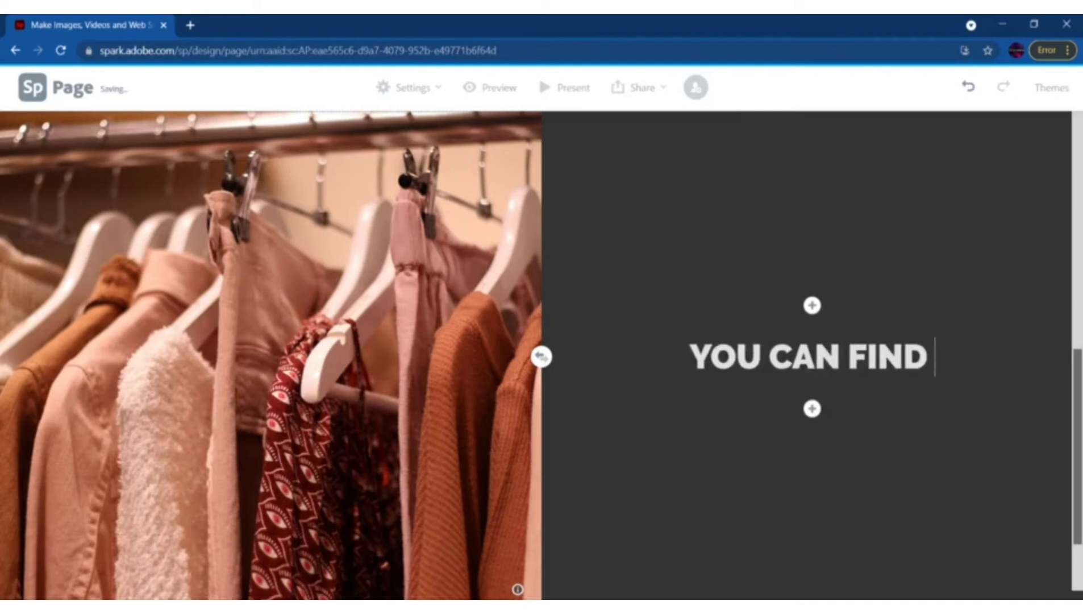
{"action": "type", "text": "SOME FRESH STY"}
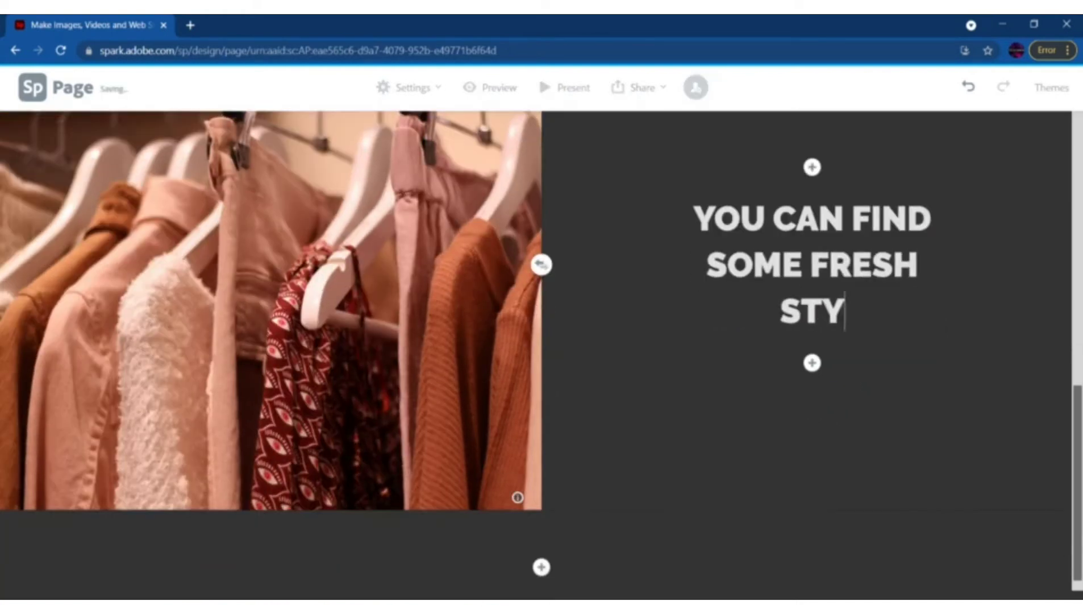
{"action": "type", "text": "LES HERE."}
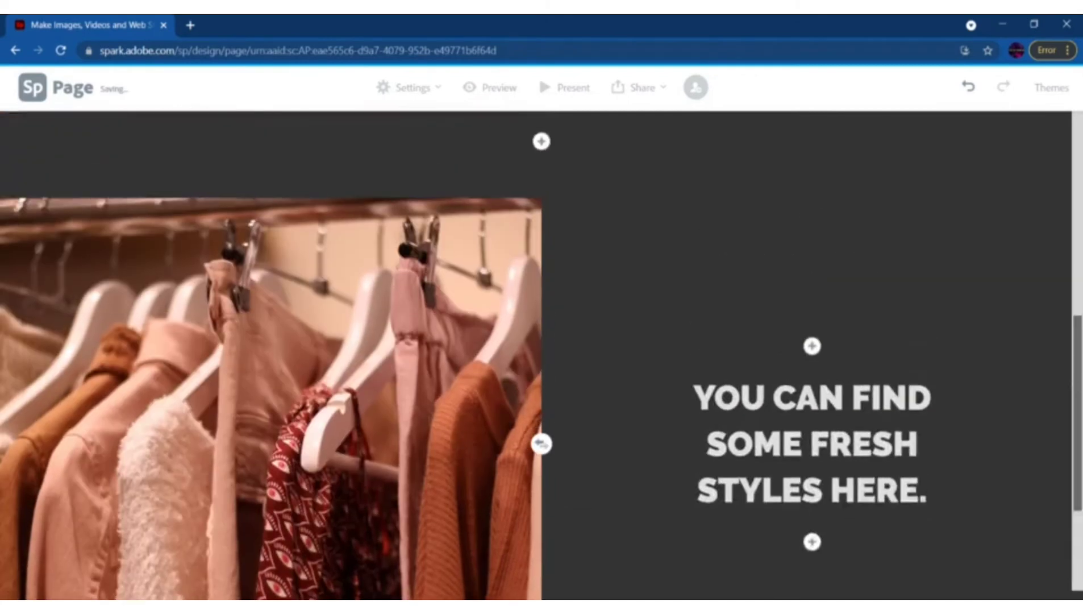
Step: Insert the free photo of beige and brown clothes on a rail above the split layout's heading
{"action": "scroll", "coordinate": [820, 292], "scroll_direction": "down", "scroll_amount": 2}
{"action": "scroll", "coordinate": [820, 292], "scroll_direction": "up", "scroll_amount": 1}
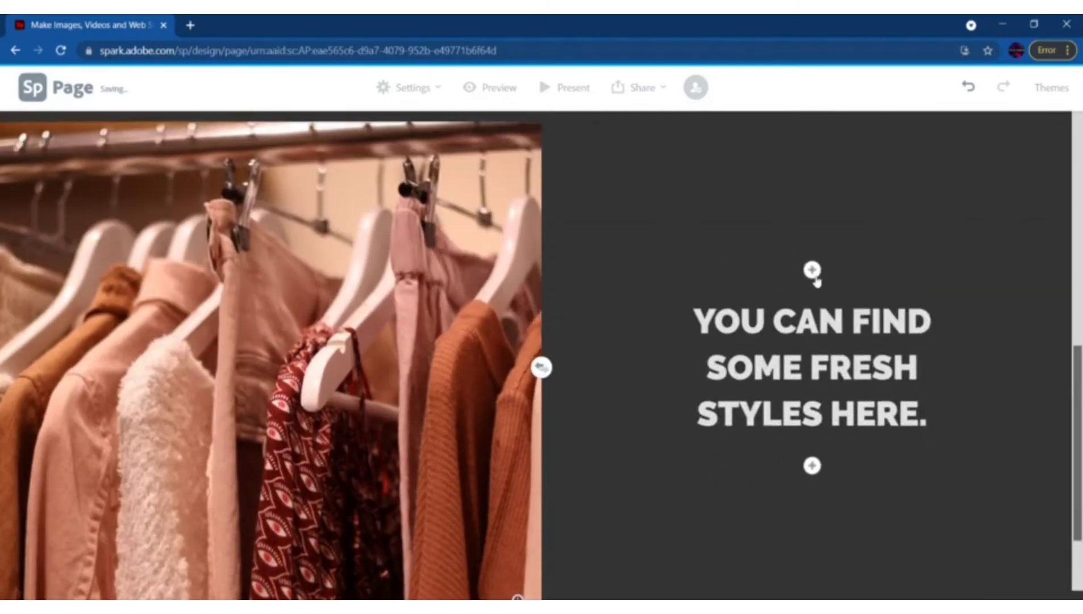
{"action": "left_click", "coordinate": [813, 273]}
{"action": "left_click", "coordinate": [732, 222]}
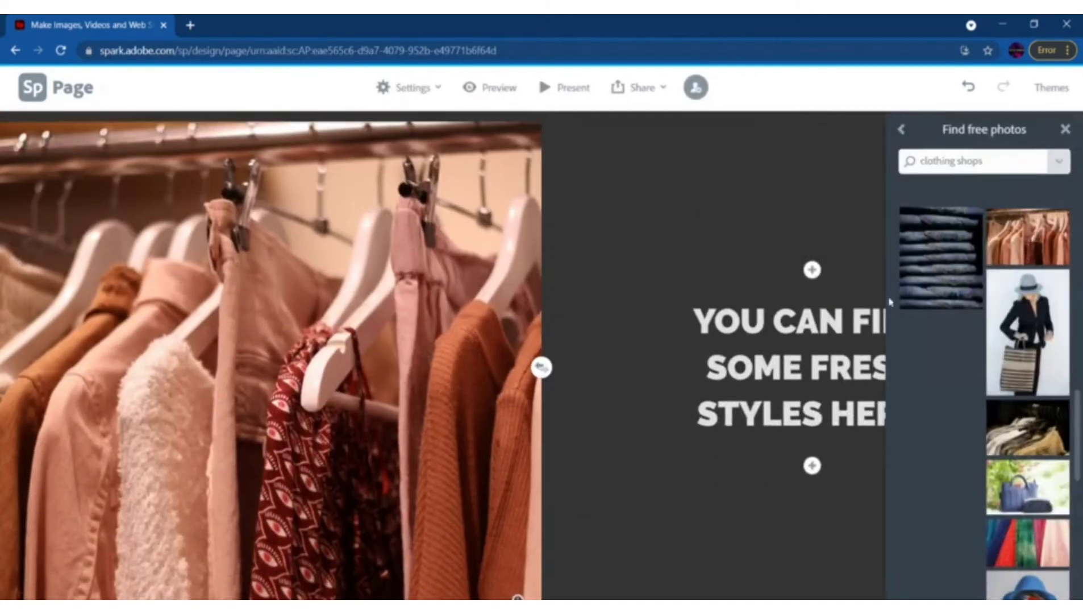
{"action": "scroll", "coordinate": [984, 565], "scroll_direction": "down", "scroll_amount": 10}
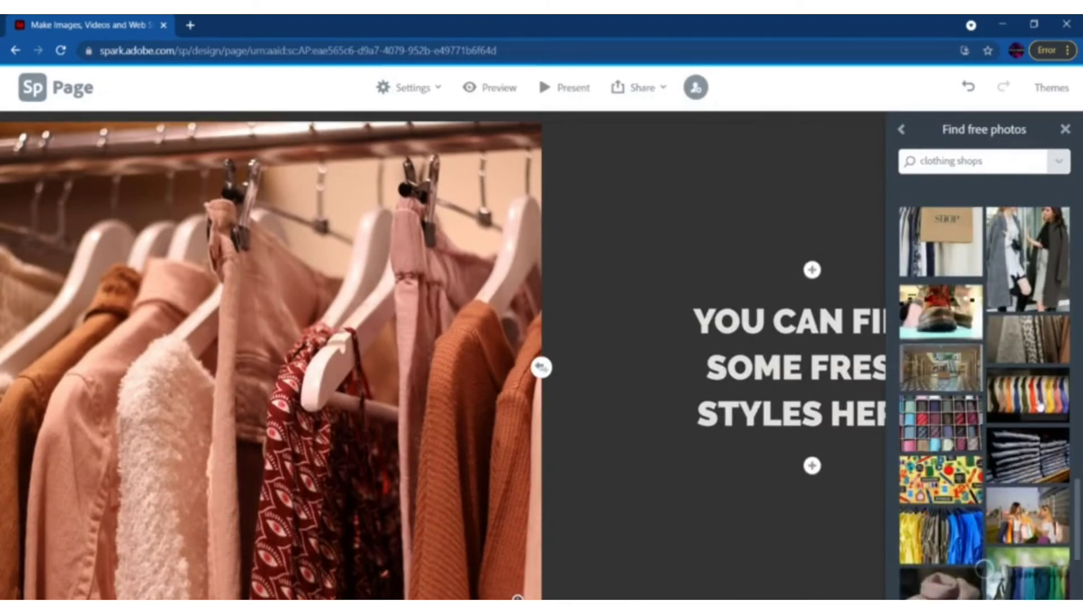
{"action": "scroll", "coordinate": [956, 477], "scroll_direction": "up", "scroll_amount": 5}
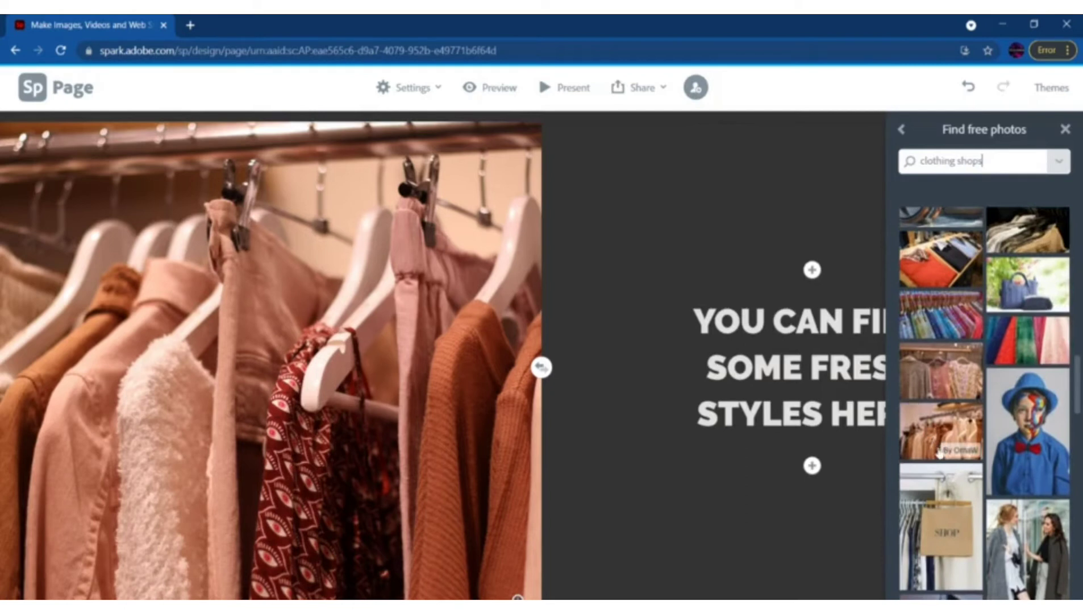
{"action": "left_click", "coordinate": [965, 436]}
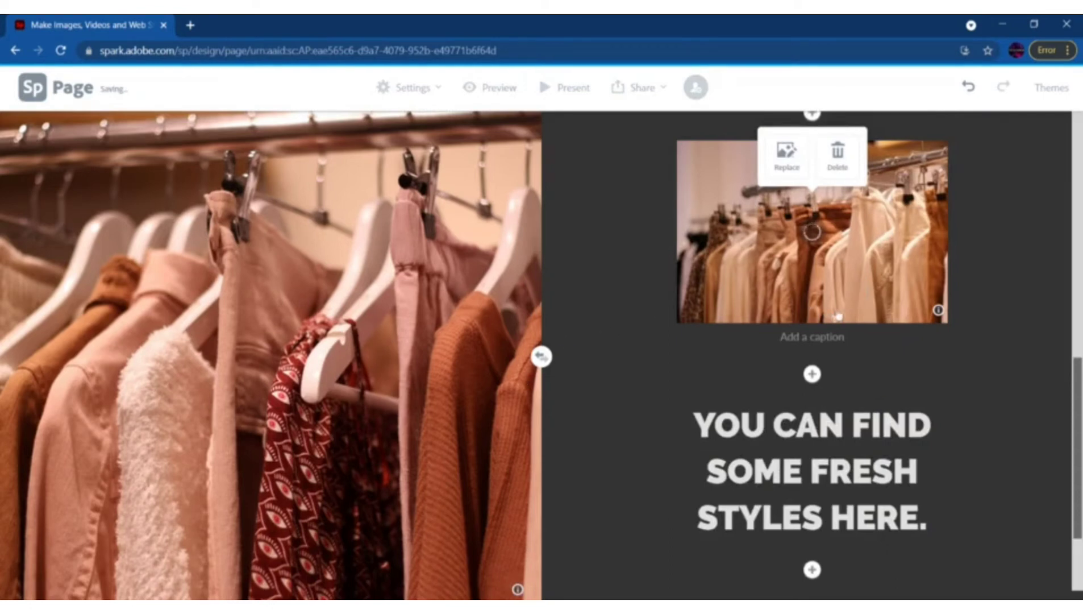
Step: Insert the free photo of rolled ties in a compartment shelf below the split layout's heading
{"action": "left_click", "coordinate": [811, 569]}
{"action": "left_click", "coordinate": [736, 520]}
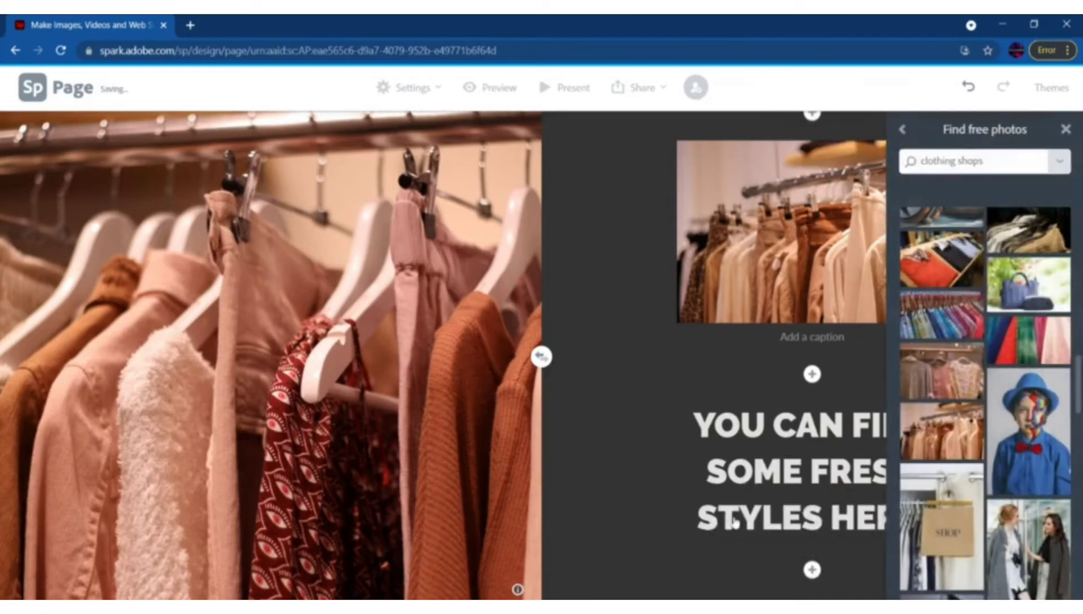
{"action": "scroll", "coordinate": [974, 496], "scroll_direction": "down", "scroll_amount": 10}
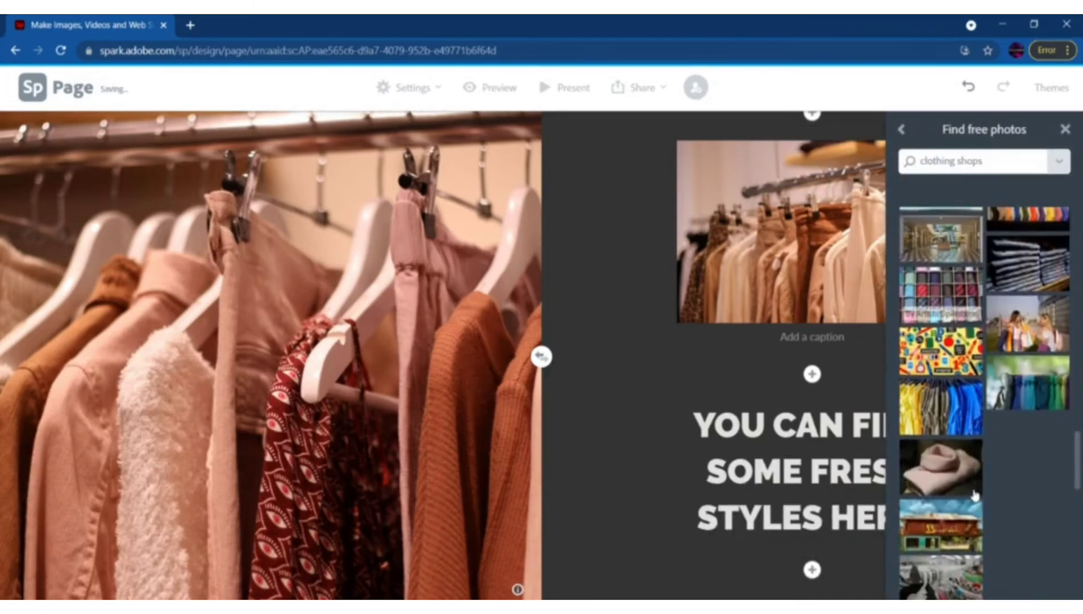
{"action": "scroll", "coordinate": [945, 318], "scroll_direction": "down", "scroll_amount": 1}
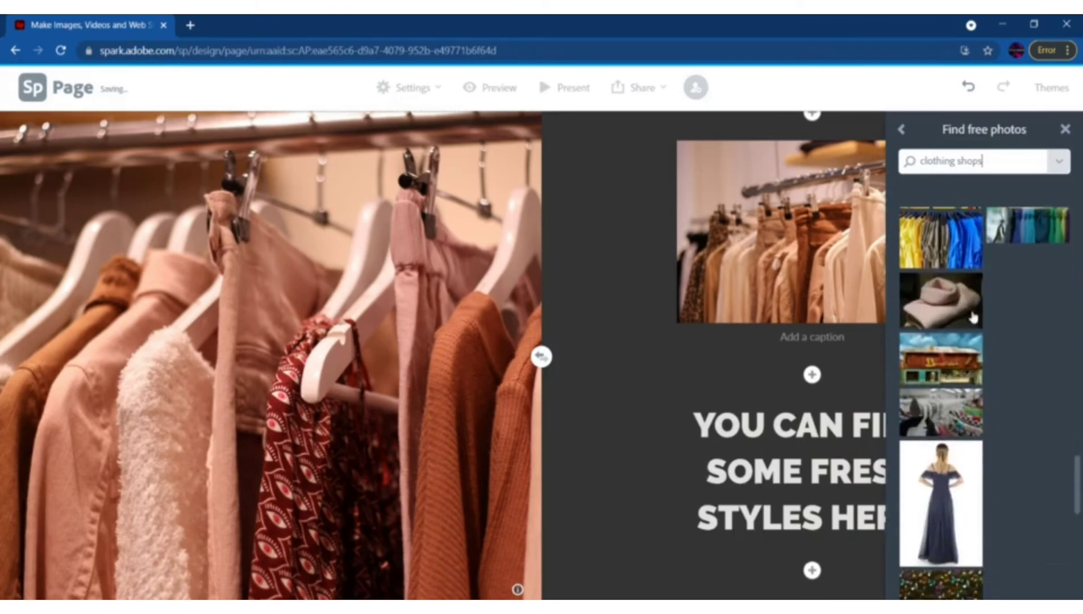
{"action": "scroll", "coordinate": [973, 317], "scroll_direction": "up", "scroll_amount": 4}
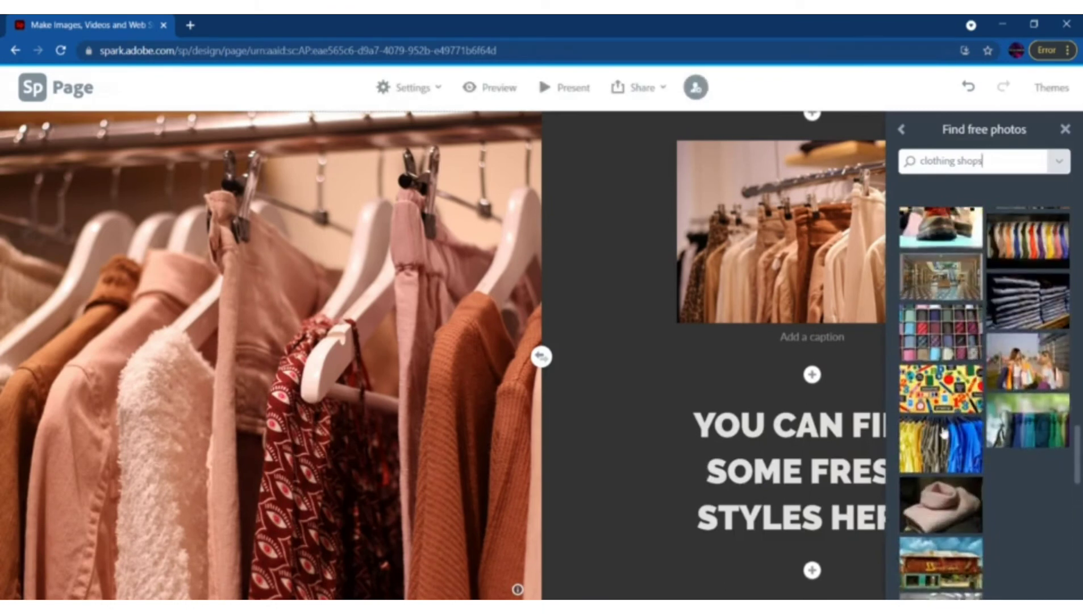
{"action": "left_click", "coordinate": [941, 333]}
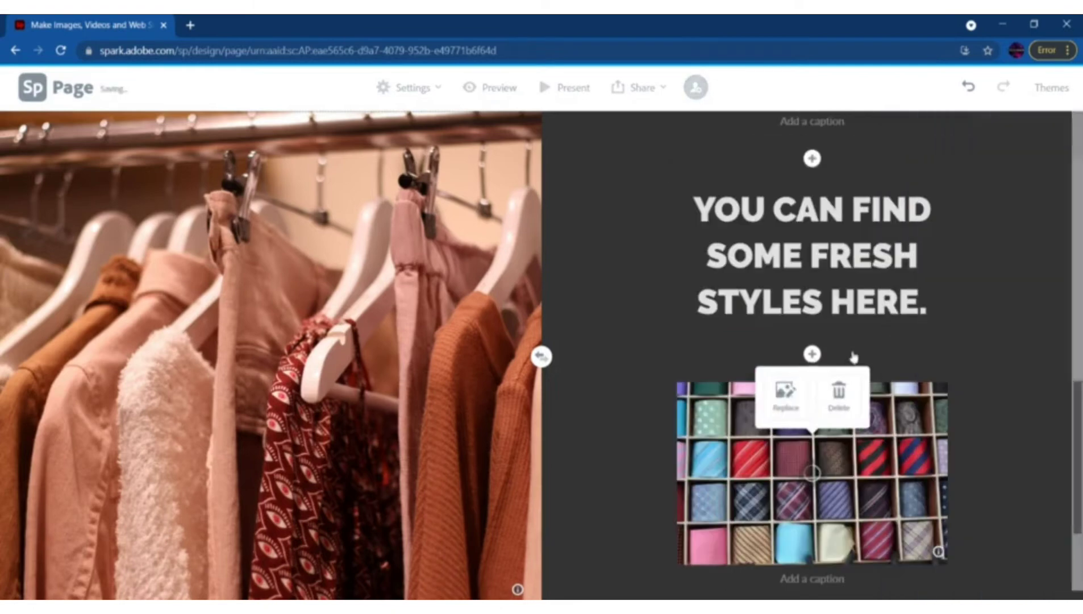
{"action": "scroll", "coordinate": [853, 357], "scroll_direction": "up", "scroll_amount": 5}
{"action": "scroll", "coordinate": [922, 407], "scroll_direction": "down", "scroll_amount": 3}
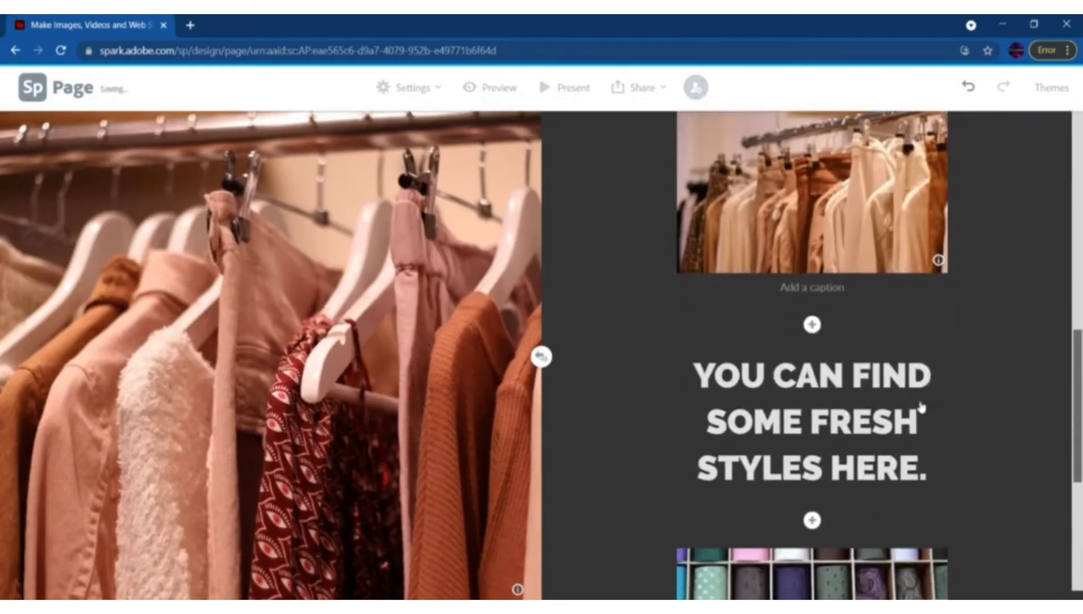
{"action": "scroll", "coordinate": [922, 406], "scroll_direction": "down", "scroll_amount": 5}
{"action": "scroll", "coordinate": [921, 407], "scroll_direction": "up", "scroll_amount": 3}
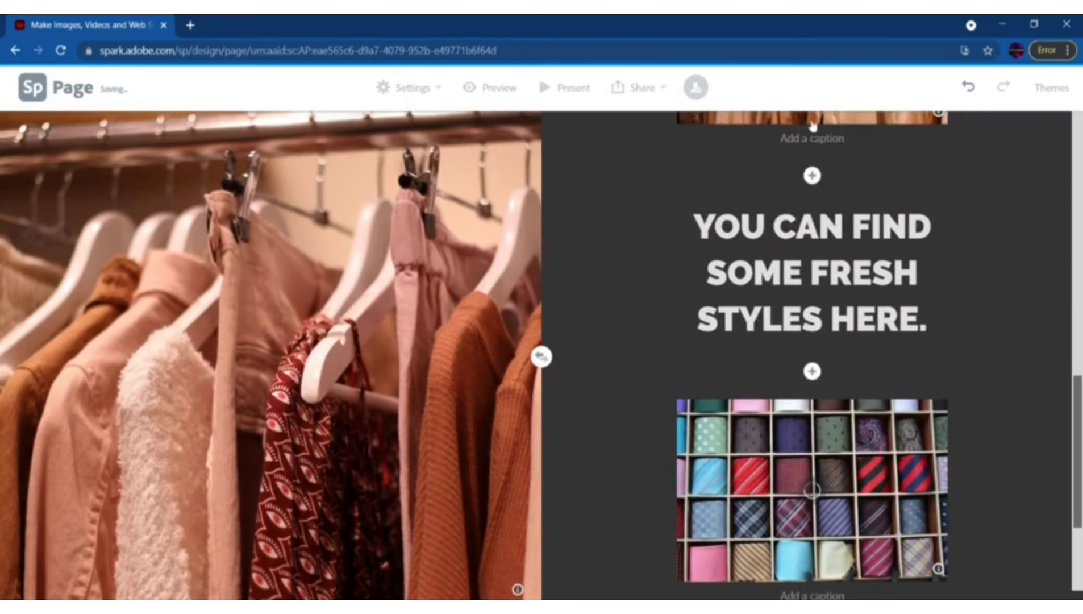
{"action": "scroll", "coordinate": [833, 471], "scroll_direction": "down", "scroll_amount": 3}
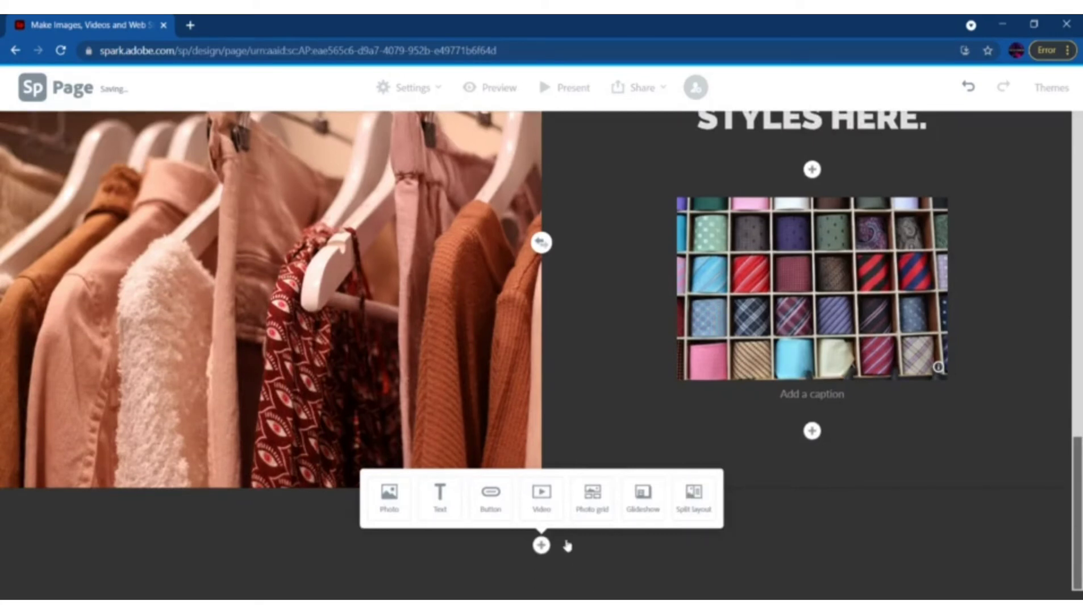
{"action": "left_click", "coordinate": [542, 494]}
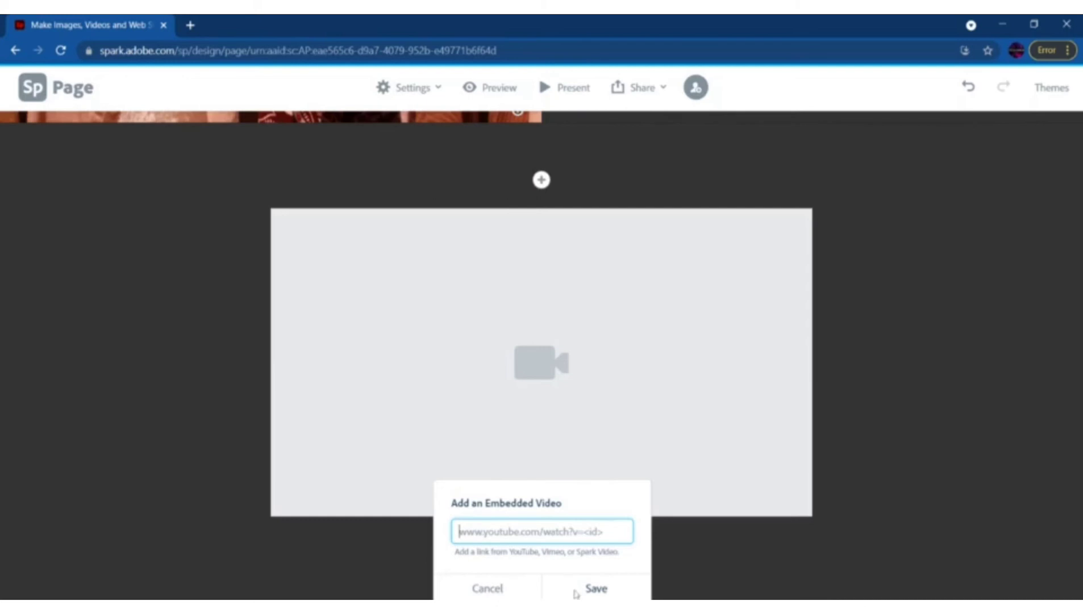
{"action": "left_click", "coordinate": [487, 588]}
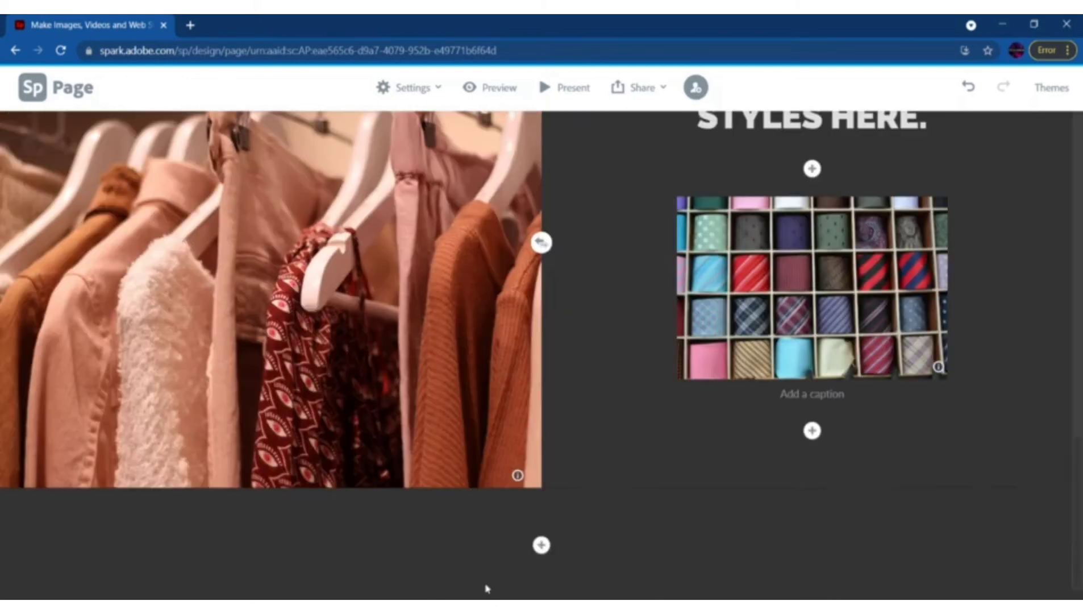
Step: Add a photo grid below the split layout and search the free photos for "clothings"
{"action": "left_click", "coordinate": [541, 546]}
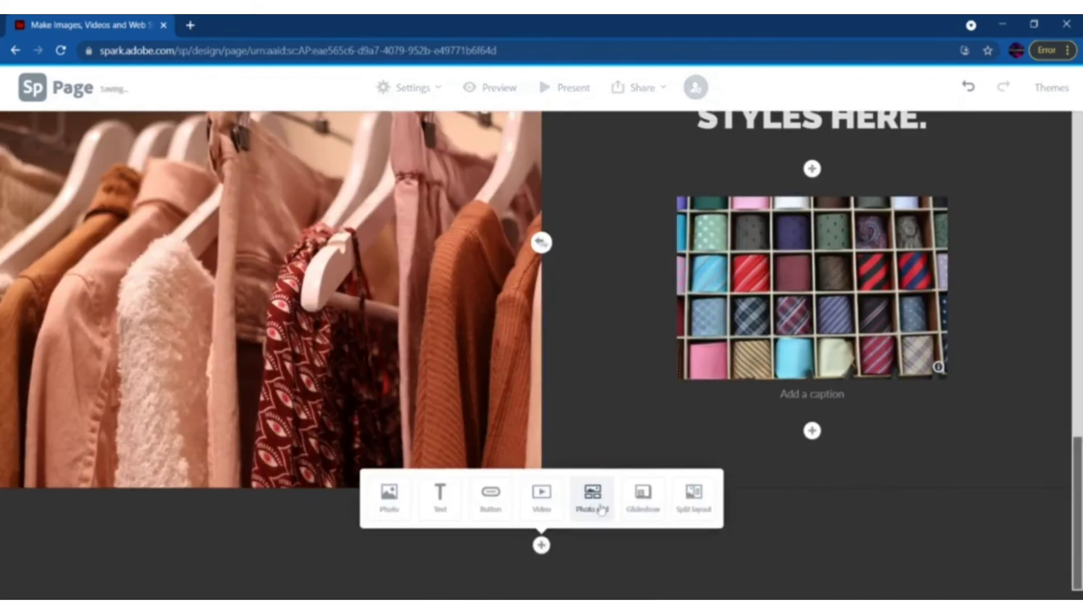
{"action": "left_click", "coordinate": [593, 509]}
{"action": "scroll", "coordinate": [941, 358], "scroll_direction": "up", "scroll_amount": 15}
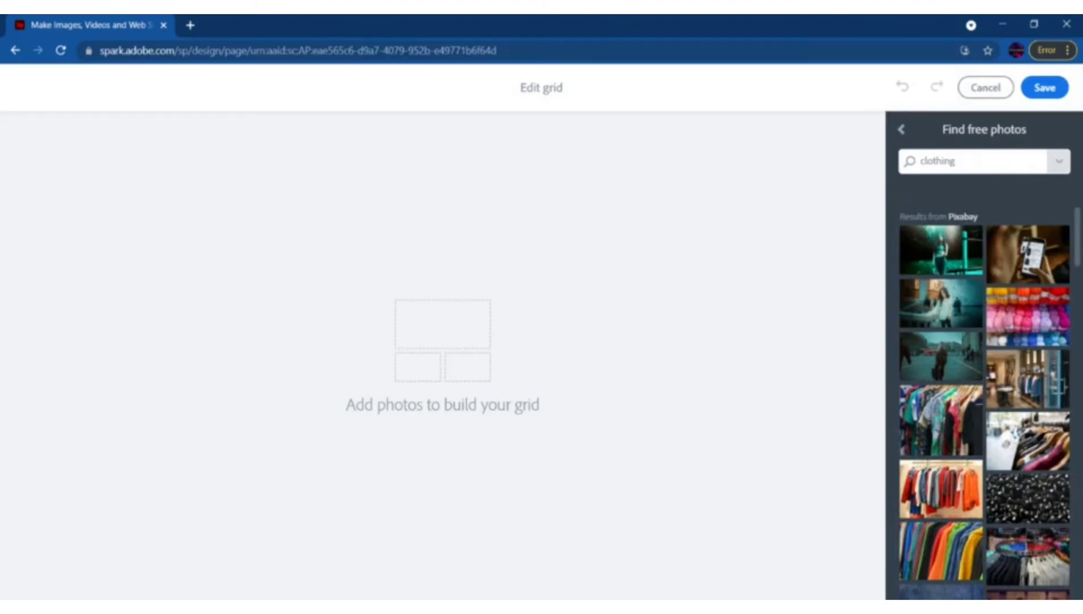
{"action": "type", "text": "s"}
{"action": "key", "text": "Return"}
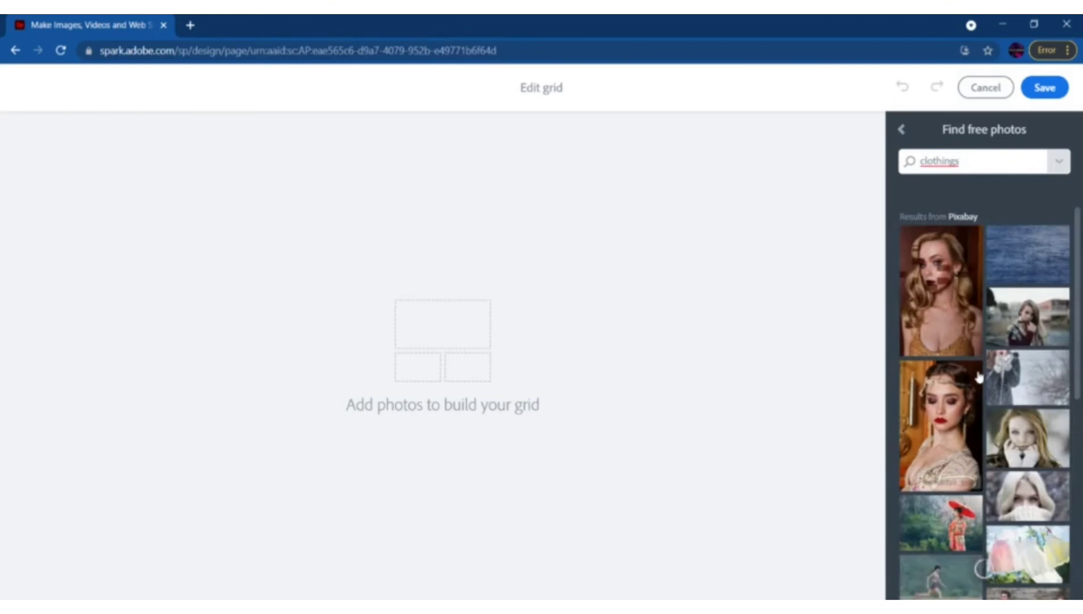
Step: Add the free photos of colourful neckties, a folded striped sweater and blue jeans with a belt buckle to the grid
{"action": "scroll", "coordinate": [978, 377], "scroll_direction": "down", "scroll_amount": 10}
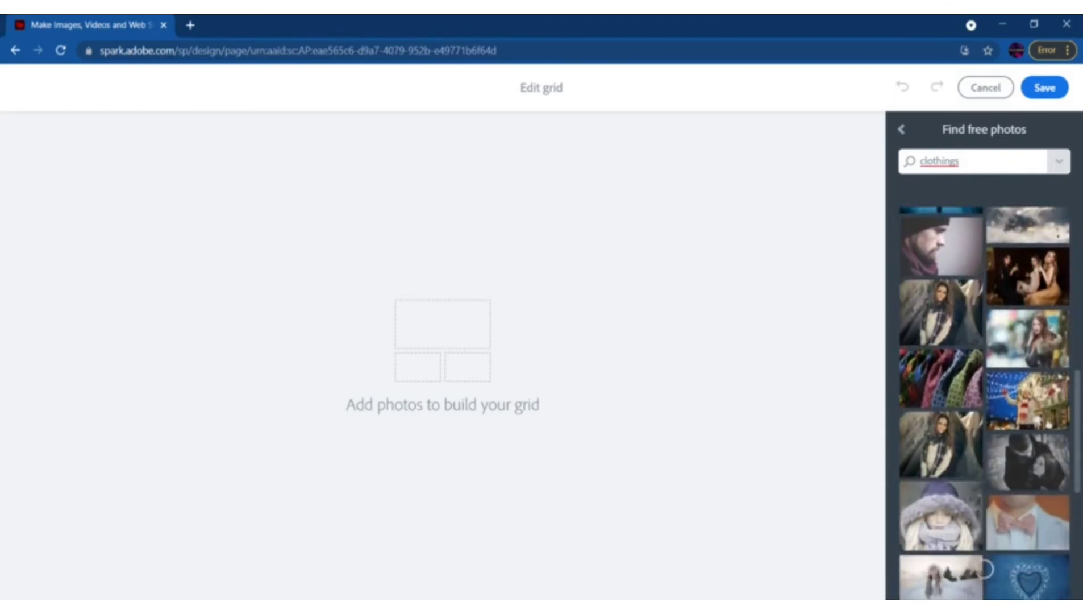
{"action": "left_click", "coordinate": [955, 389]}
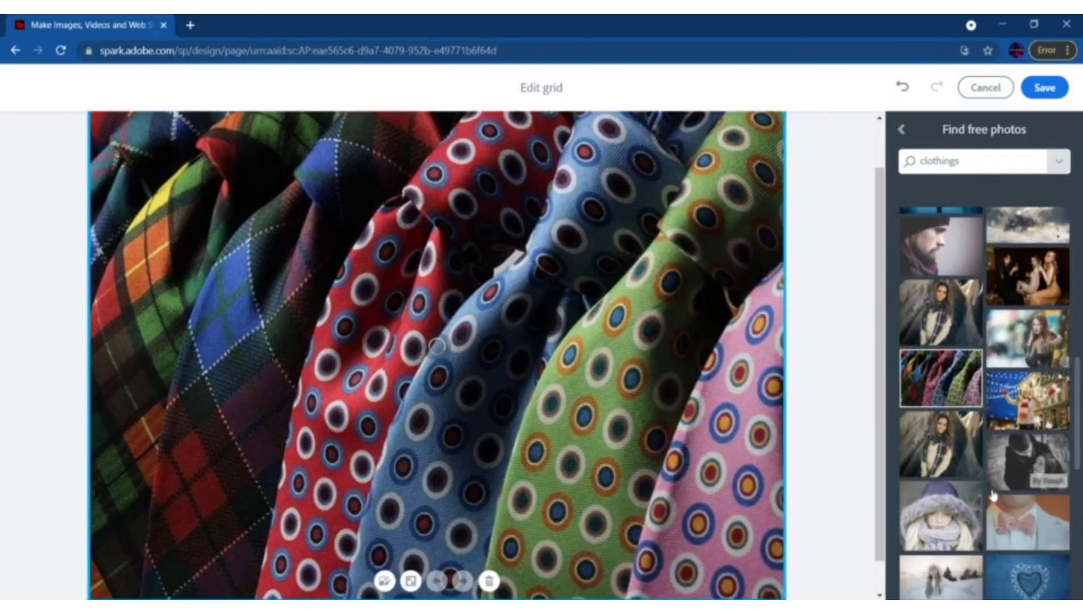
{"action": "scroll", "coordinate": [993, 494], "scroll_direction": "down", "scroll_amount": 15}
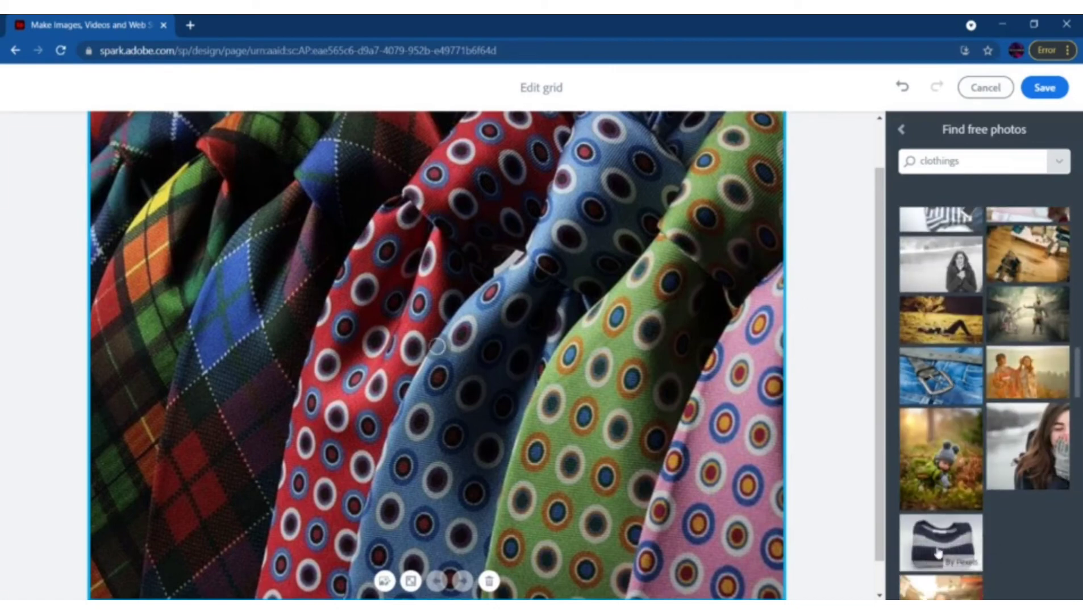
{"action": "left_click", "coordinate": [937, 551]}
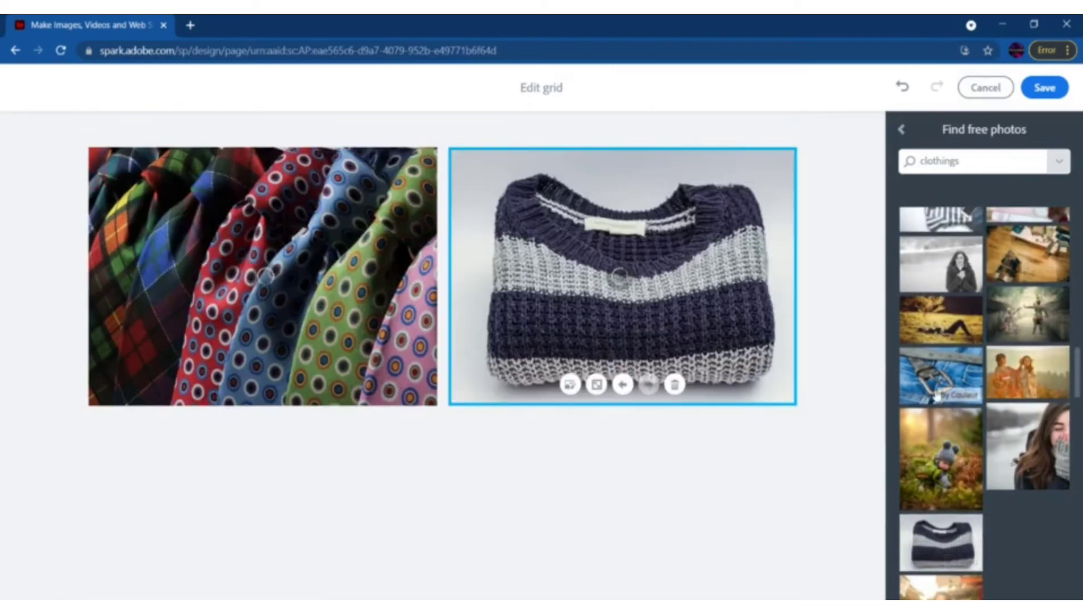
{"action": "left_click", "coordinate": [936, 396]}
Step: Add the free photos of white coats on hangers and a rail of checked and pastel shirts to the grid
{"action": "scroll", "coordinate": [937, 396], "scroll_direction": "down", "scroll_amount": 8}
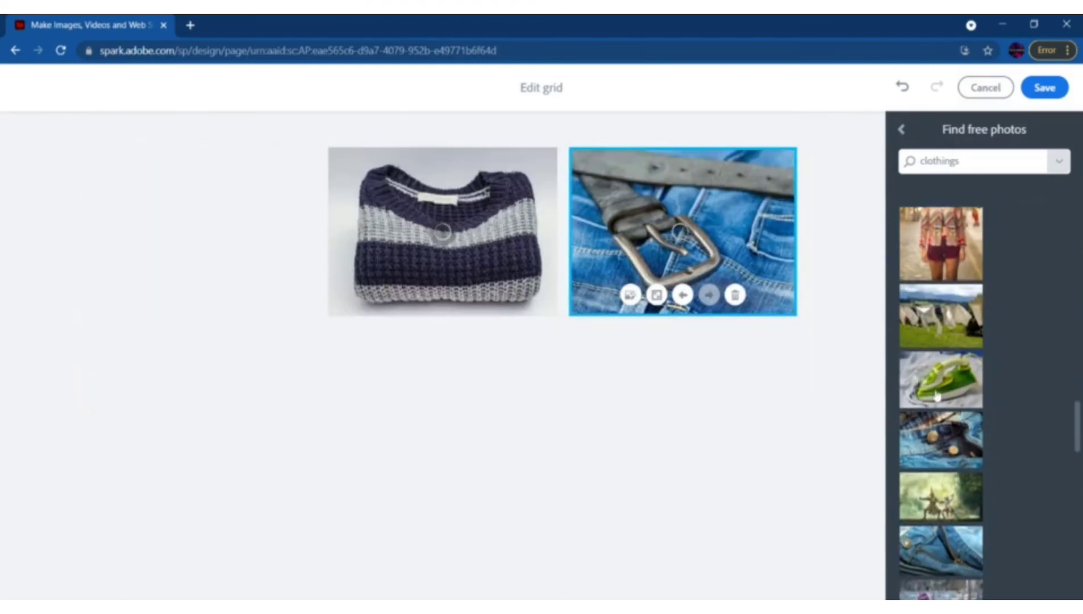
{"action": "scroll", "coordinate": [938, 396], "scroll_direction": "up", "scroll_amount": 1}
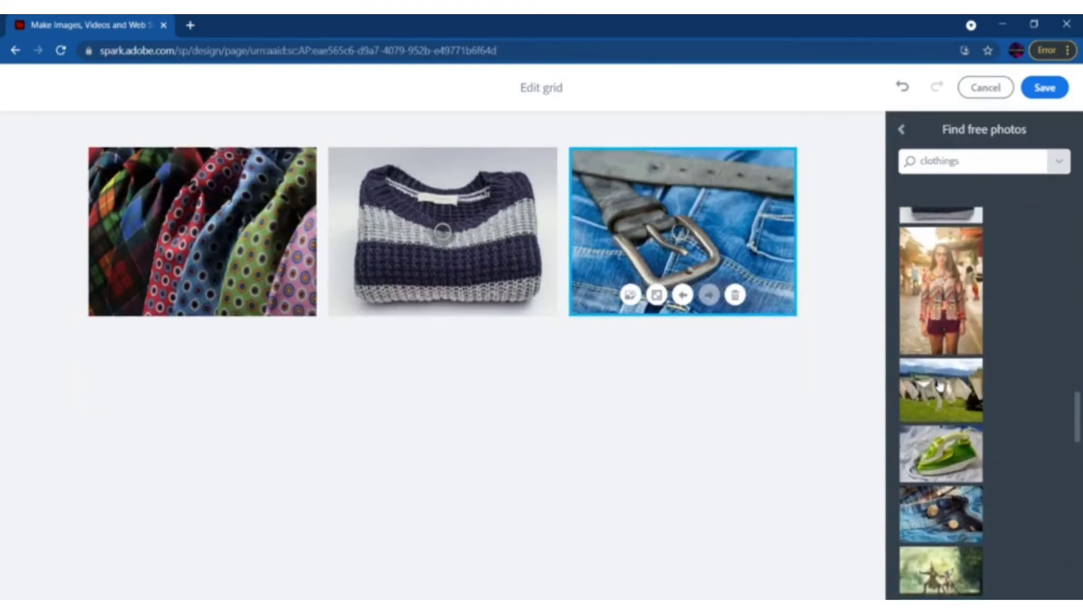
{"action": "scroll", "coordinate": [938, 396], "scroll_direction": "down", "scroll_amount": 2}
{"action": "scroll", "coordinate": [952, 432], "scroll_direction": "down", "scroll_amount": 3}
{"action": "scroll", "coordinate": [952, 433], "scroll_direction": "down", "scroll_amount": 15}
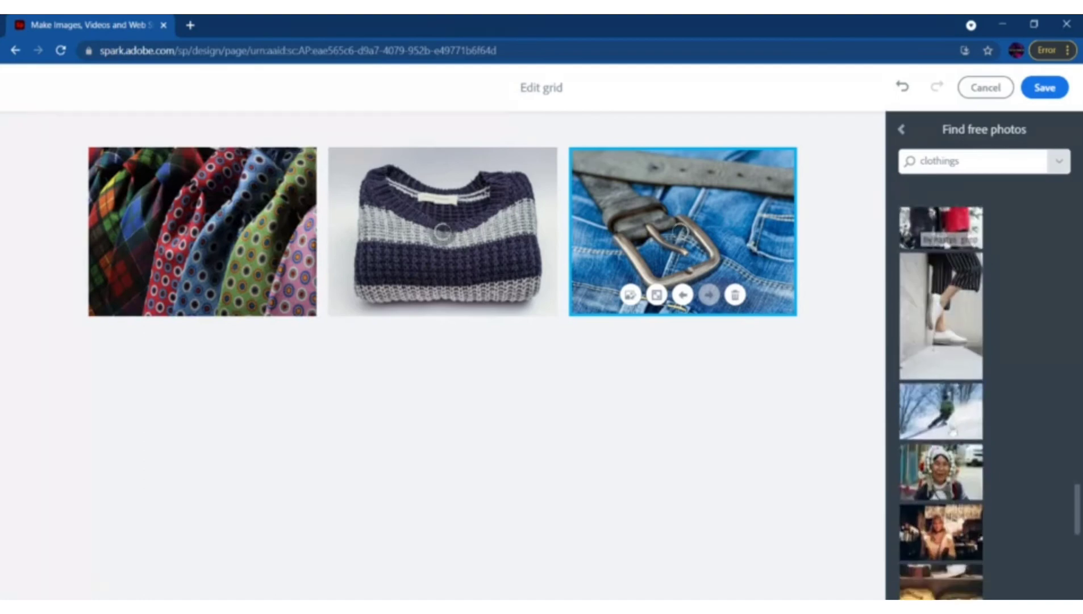
{"action": "scroll", "coordinate": [951, 398], "scroll_direction": "down", "scroll_amount": 10}
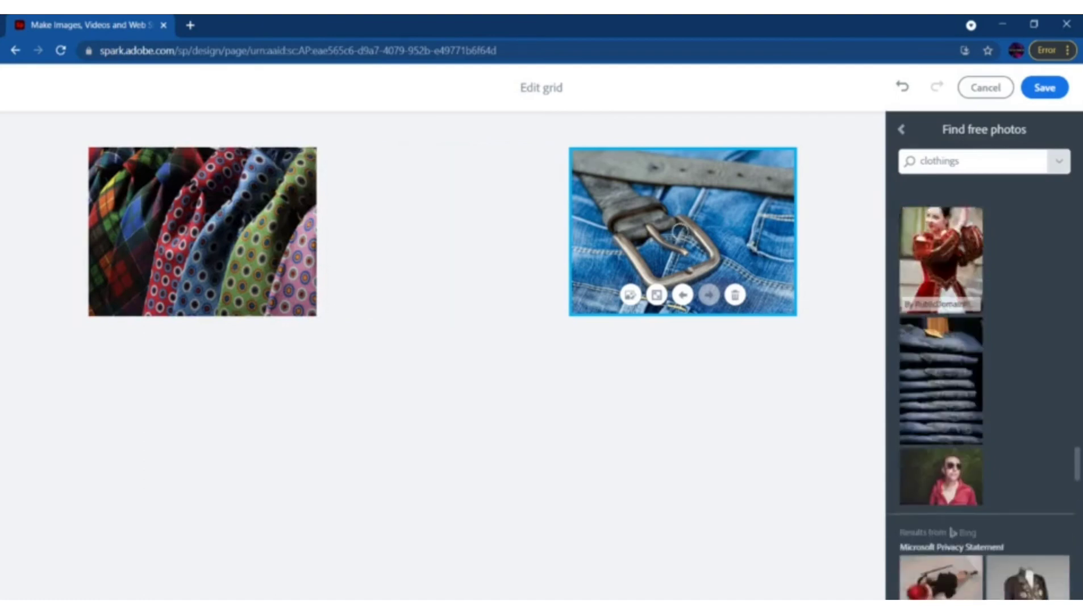
{"action": "left_click", "coordinate": [1027, 381]}
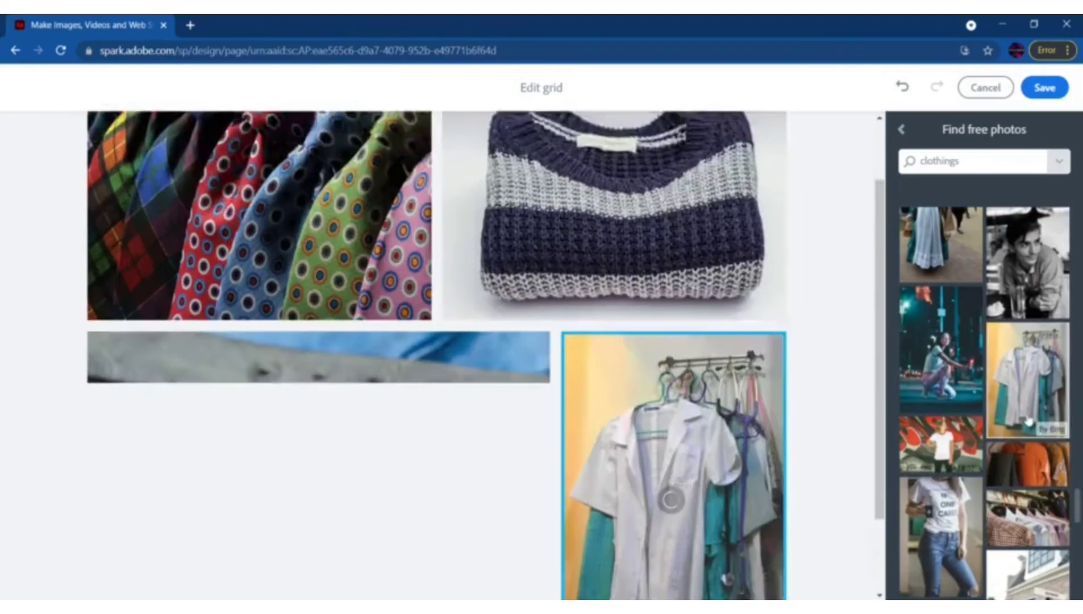
{"action": "left_click", "coordinate": [1028, 517]}
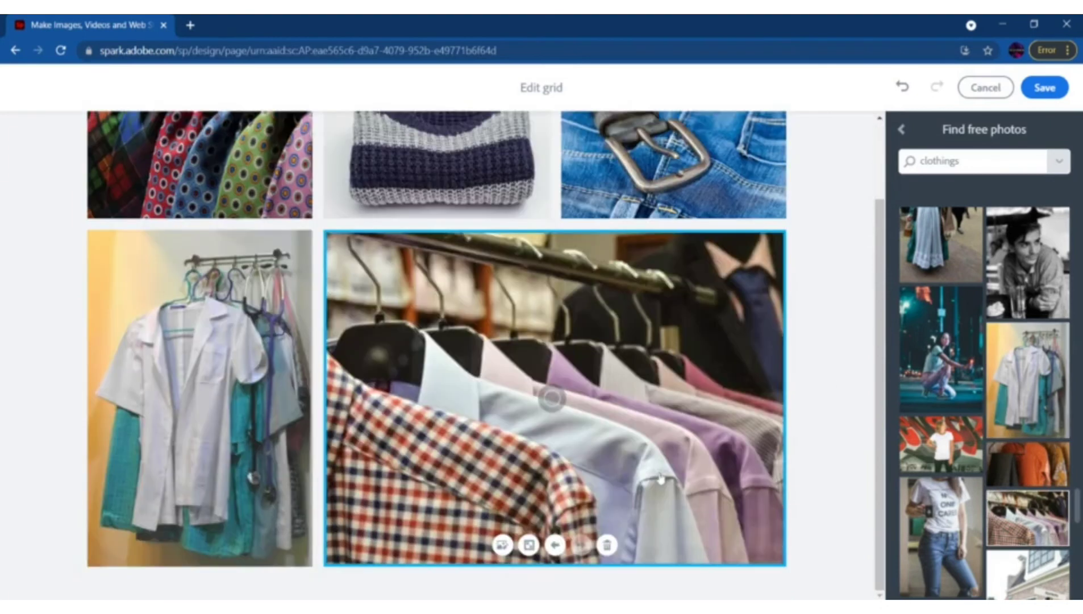
Step: Add the free photo of clothes hung in rainbow colours to the grid and save the grid
{"action": "scroll", "coordinate": [971, 528], "scroll_direction": "down", "scroll_amount": 10}
{"action": "scroll", "coordinate": [985, 490], "scroll_direction": "down", "scroll_amount": 15}
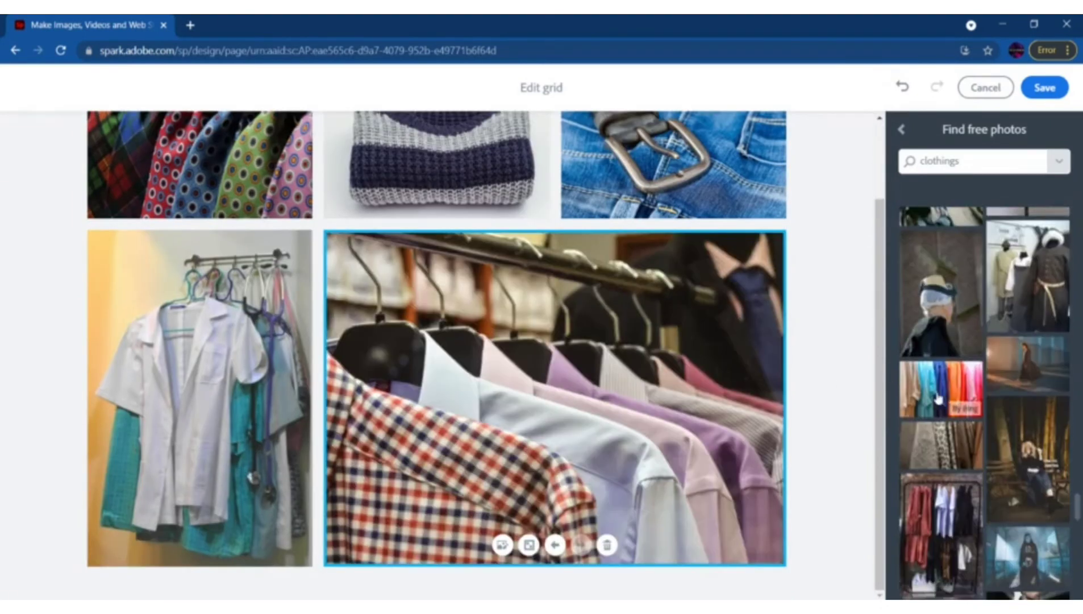
{"action": "left_click", "coordinate": [938, 399]}
{"action": "left_click", "coordinate": [1043, 87]}
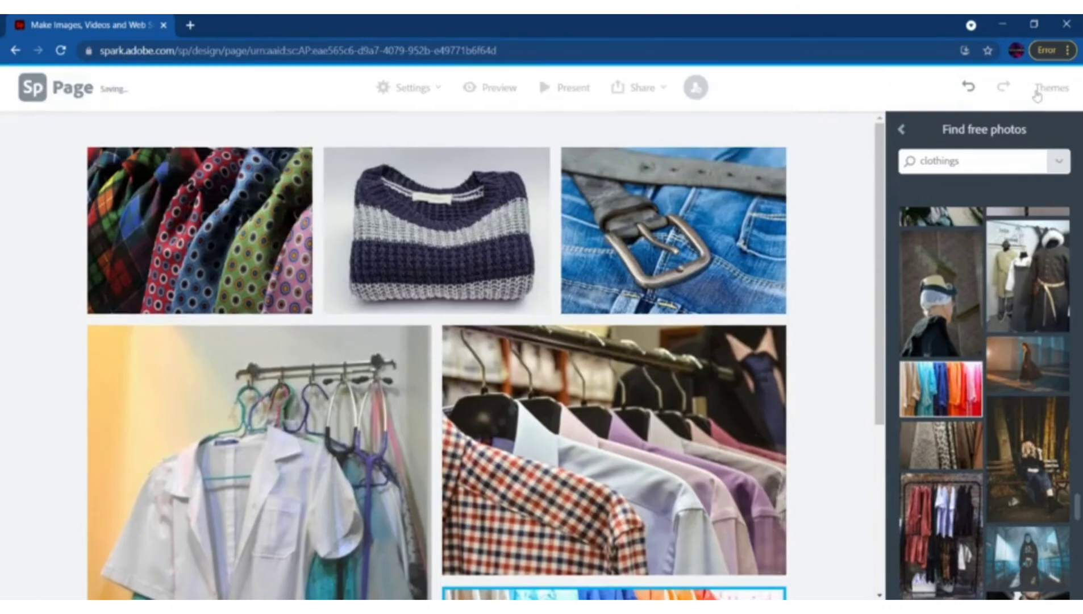
Step: Examine the finished photo grid on the page and return to the title section
{"action": "scroll", "coordinate": [743, 327], "scroll_direction": "up", "scroll_amount": 10}
{"action": "scroll", "coordinate": [745, 330], "scroll_direction": "down", "scroll_amount": 8}
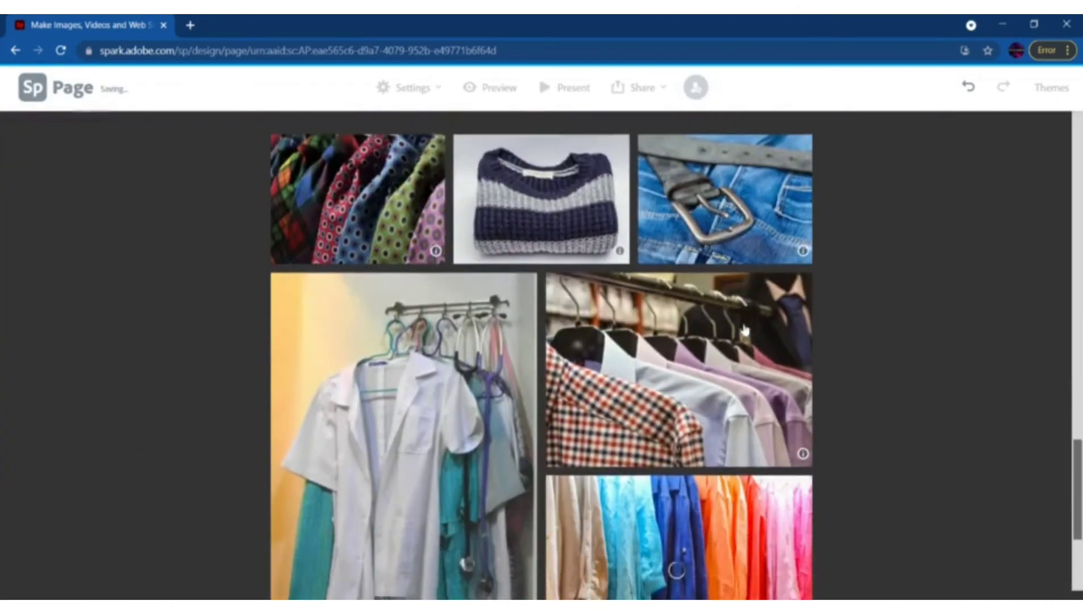
{"action": "scroll", "coordinate": [676, 526], "scroll_direction": "up", "scroll_amount": 3}
{"action": "scroll", "coordinate": [542, 355], "scroll_direction": "up", "scroll_amount": 2}
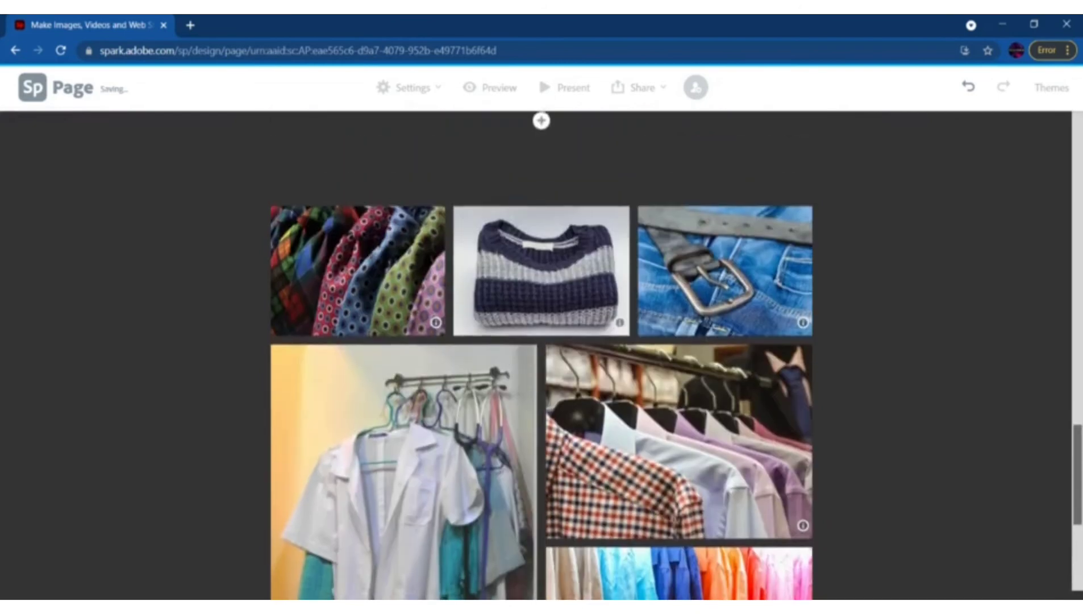
{"action": "scroll", "coordinate": [542, 355], "scroll_direction": "down", "scroll_amount": 5}
{"action": "scroll", "coordinate": [541, 355], "scroll_direction": "up", "scroll_amount": 5}
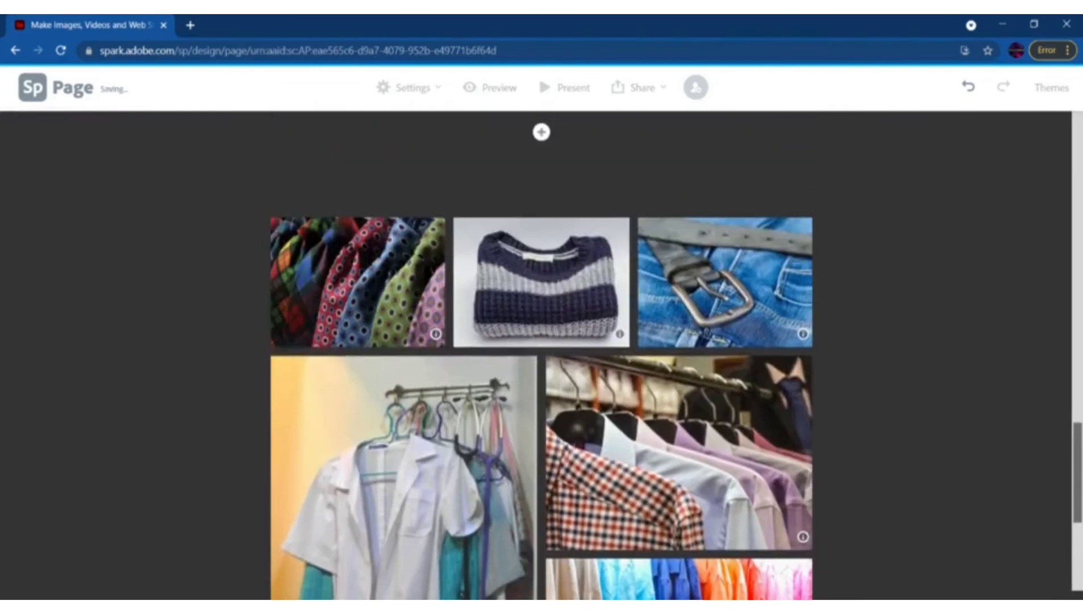
{"action": "scroll", "coordinate": [541, 355], "scroll_direction": "down", "scroll_amount": 5}
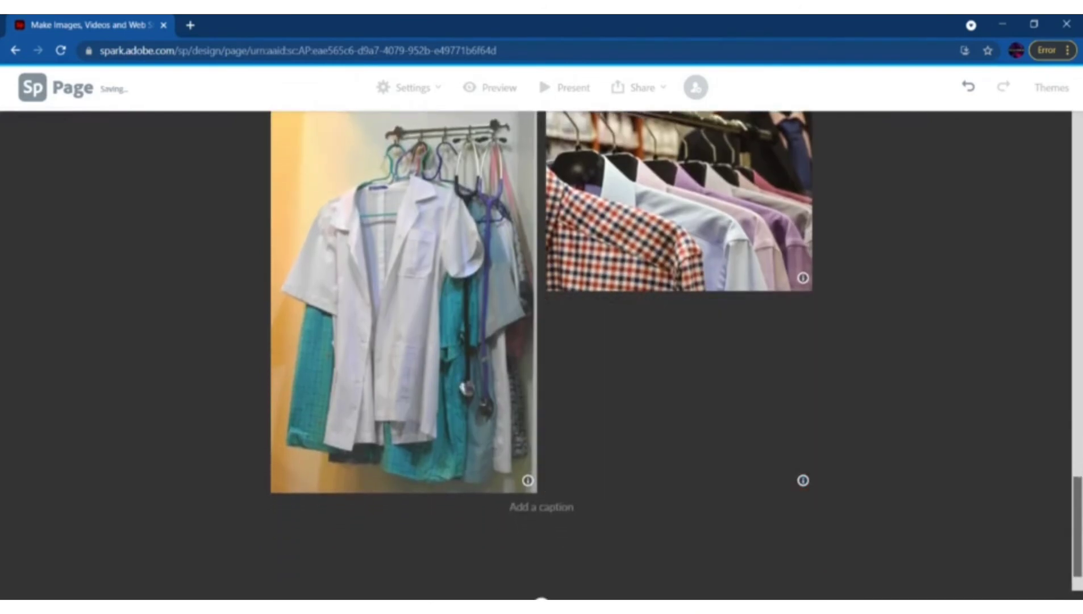
{"action": "scroll", "coordinate": [861, 395], "scroll_direction": "up", "scroll_amount": 15}
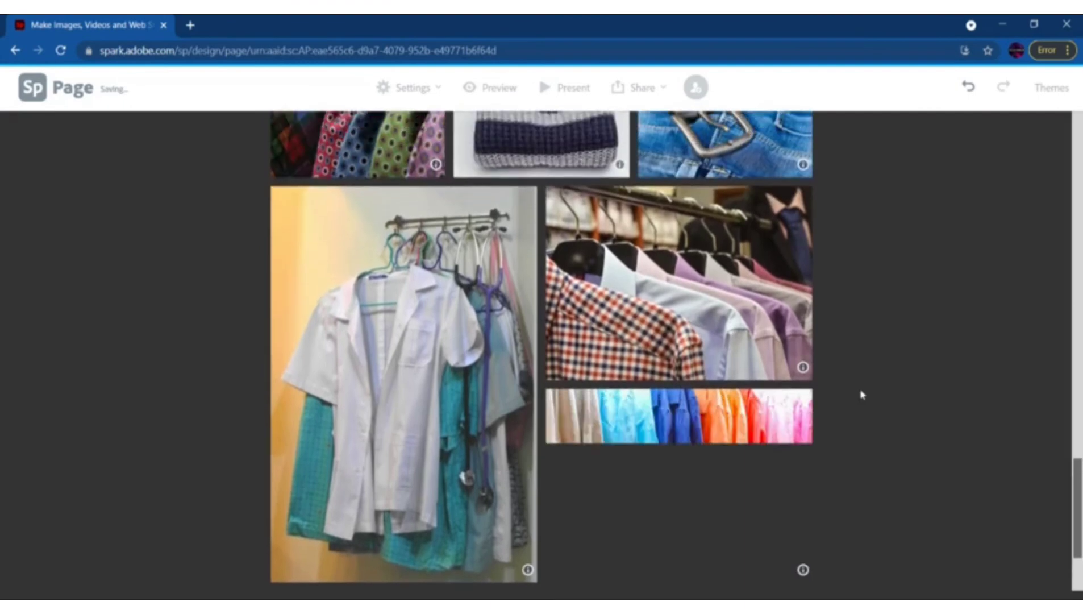
{"action": "scroll", "coordinate": [860, 431], "scroll_direction": "up", "scroll_amount": 1}
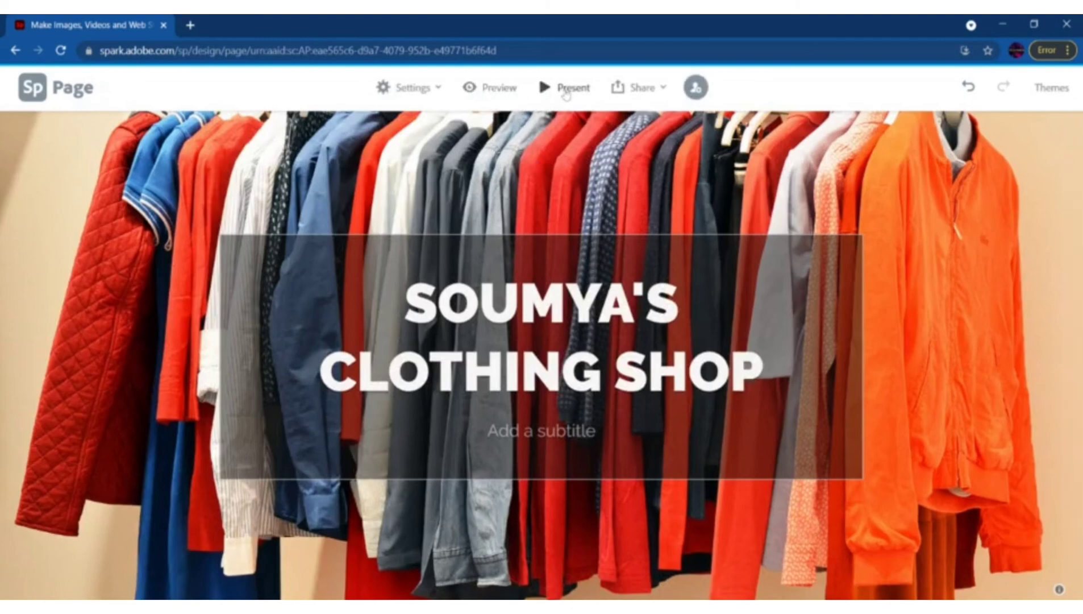
Step: Present the page full screen, review it from the title through the photo grid to the credits, and exit the presentation
{"action": "left_click", "coordinate": [565, 91]}
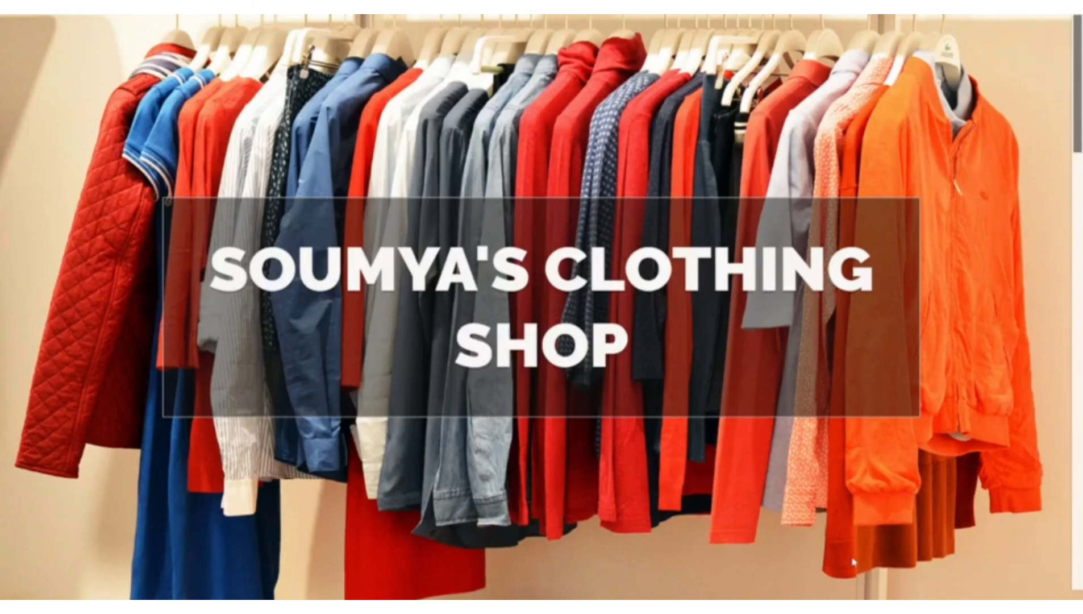
{"action": "scroll", "coordinate": [852, 561], "scroll_direction": "down", "scroll_amount": 8}
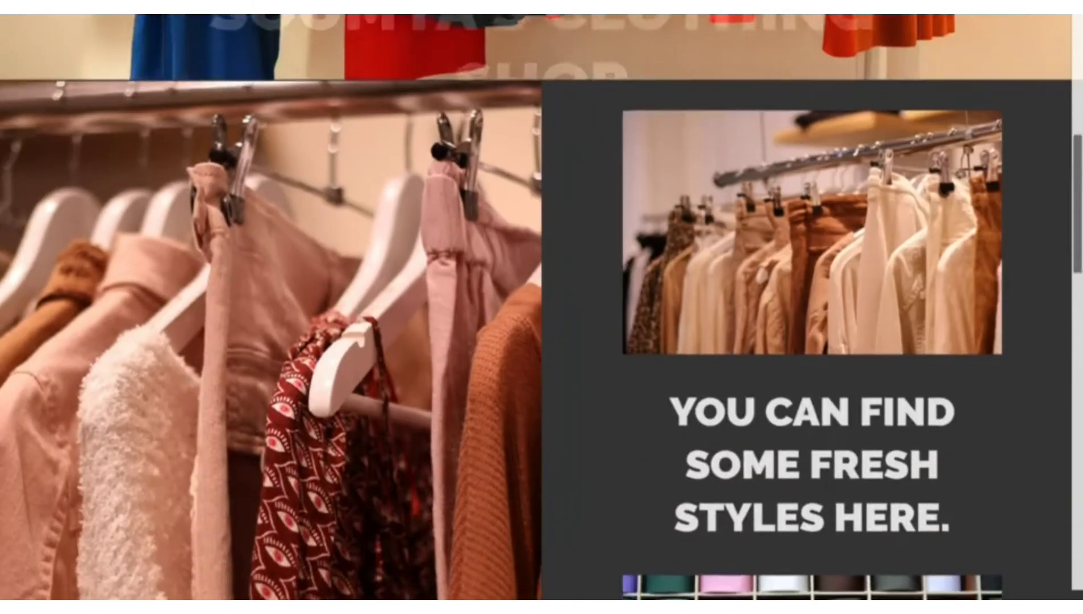
{"action": "scroll", "coordinate": [812, 307], "scroll_direction": "down", "scroll_amount": 3}
{"action": "scroll", "coordinate": [813, 307], "scroll_direction": "up", "scroll_amount": 1}
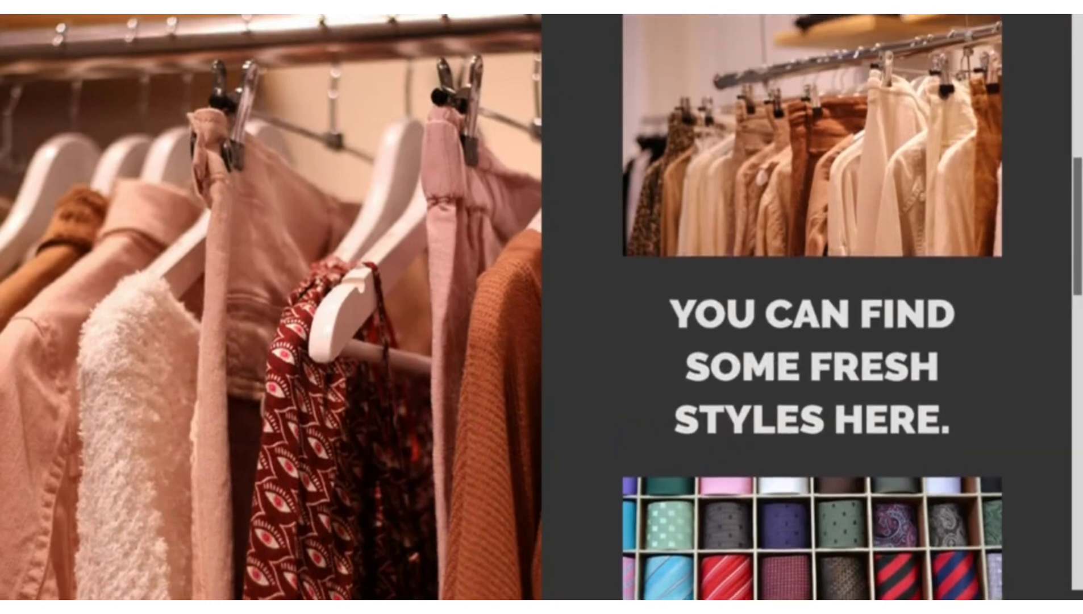
{"action": "scroll", "coordinate": [812, 307], "scroll_direction": "up", "scroll_amount": 1}
{"action": "scroll", "coordinate": [813, 307], "scroll_direction": "down", "scroll_amount": 2}
{"action": "scroll", "coordinate": [813, 307], "scroll_direction": "up", "scroll_amount": 3}
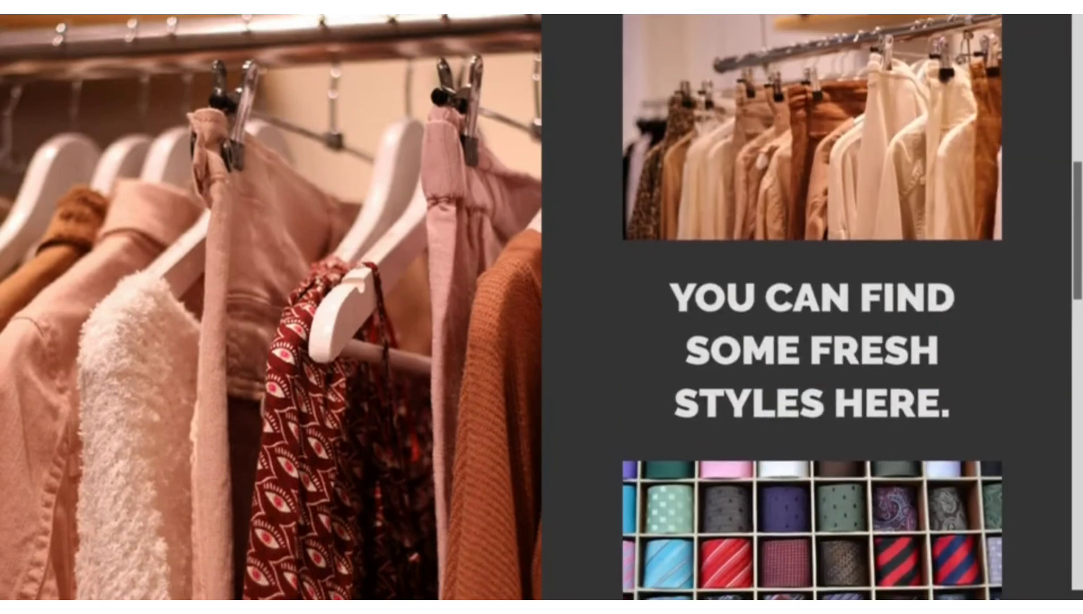
{"action": "scroll", "coordinate": [859, 537], "scroll_direction": "down", "scroll_amount": 1}
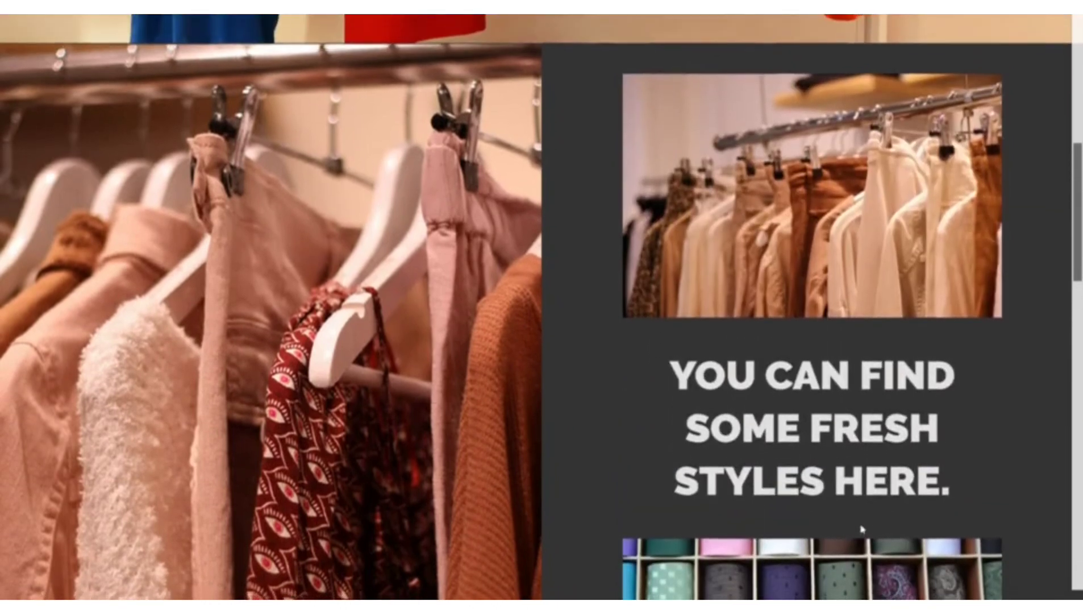
{"action": "scroll", "coordinate": [862, 530], "scroll_direction": "down", "scroll_amount": 1}
{"action": "scroll", "coordinate": [860, 530], "scroll_direction": "down", "scroll_amount": 2}
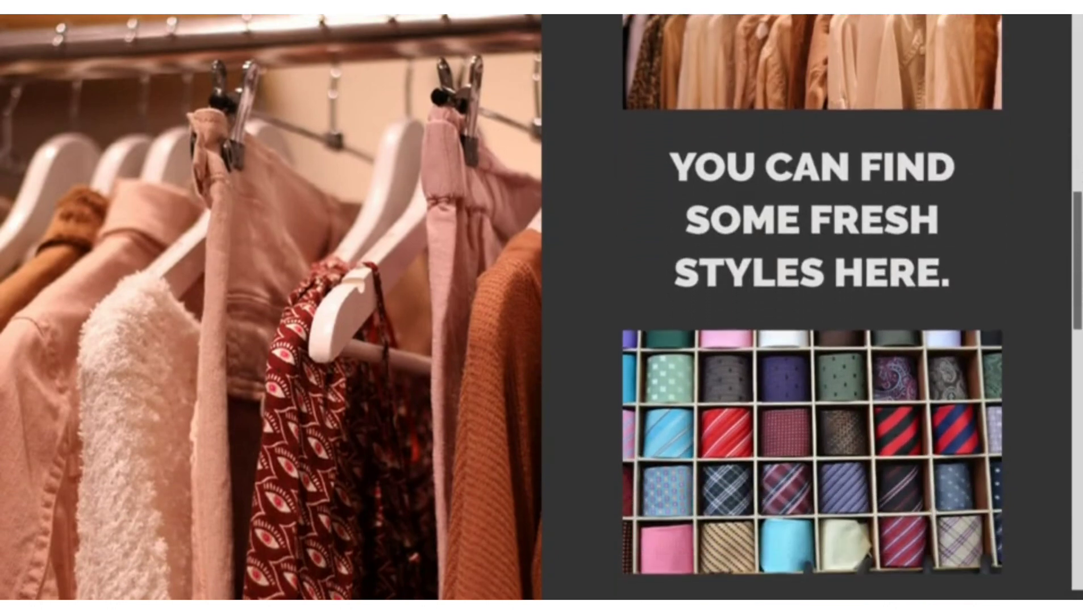
{"action": "scroll", "coordinate": [860, 529], "scroll_direction": "down", "scroll_amount": 2}
{"action": "scroll", "coordinate": [541, 306], "scroll_direction": "down", "scroll_amount": 10}
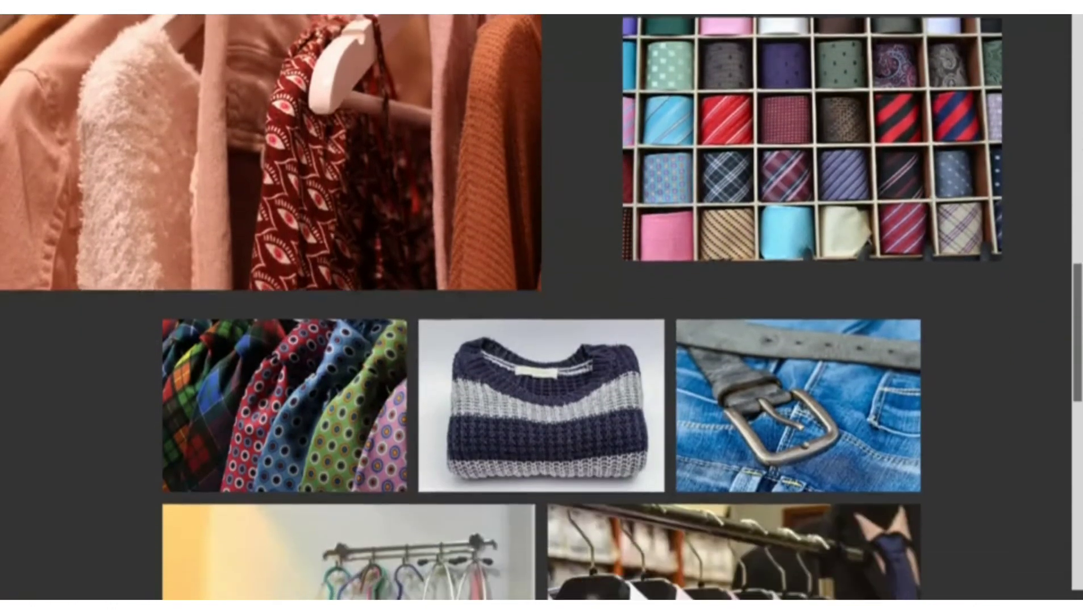
{"action": "scroll", "coordinate": [542, 307], "scroll_direction": "down", "scroll_amount": 6}
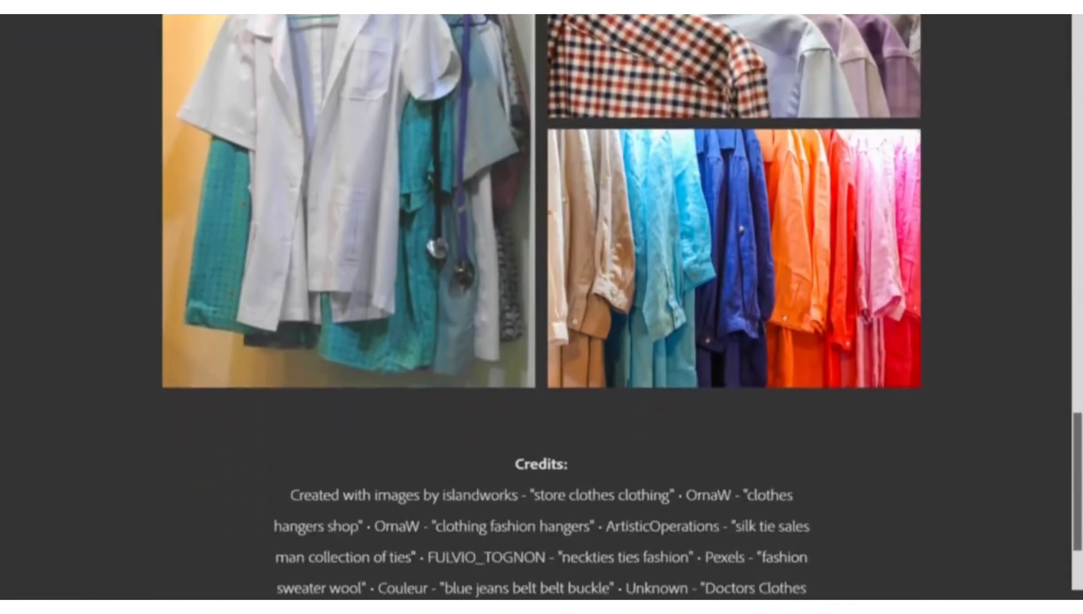
{"action": "scroll", "coordinate": [855, 590], "scroll_direction": "up", "scroll_amount": 20}
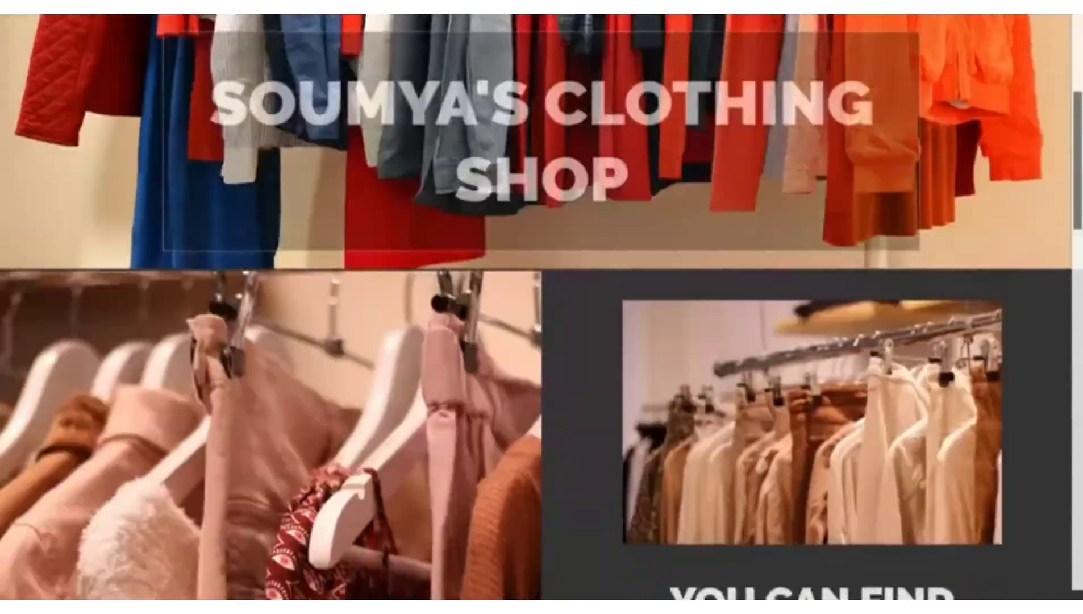
{"action": "key", "text": "Escape"}
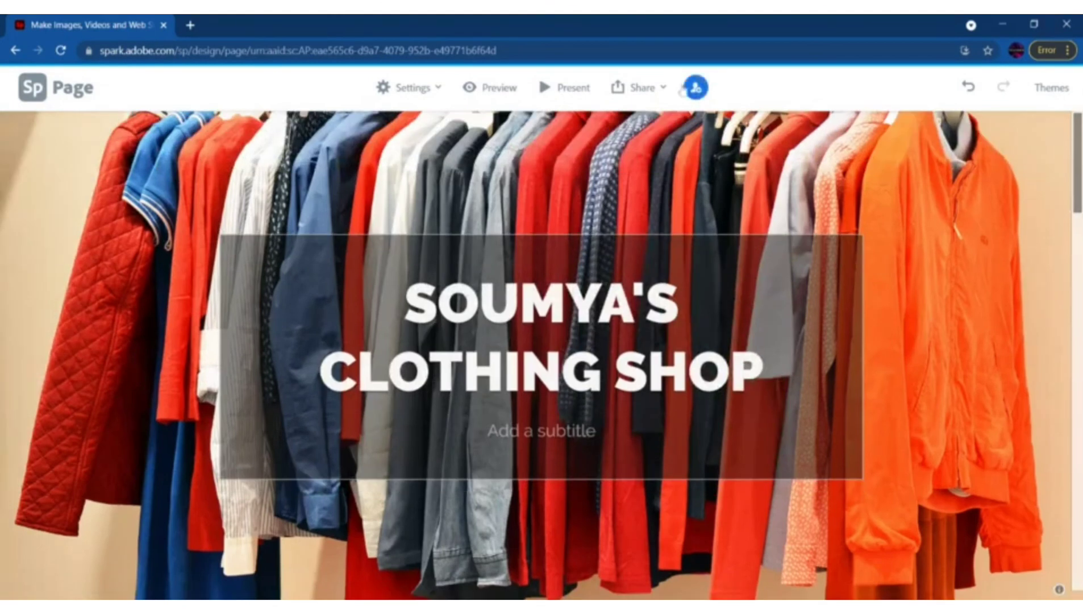
Step: View the sharing options and the invitation dialog for the page, and close it without inviting anyone
{"action": "left_click", "coordinate": [660, 88]}
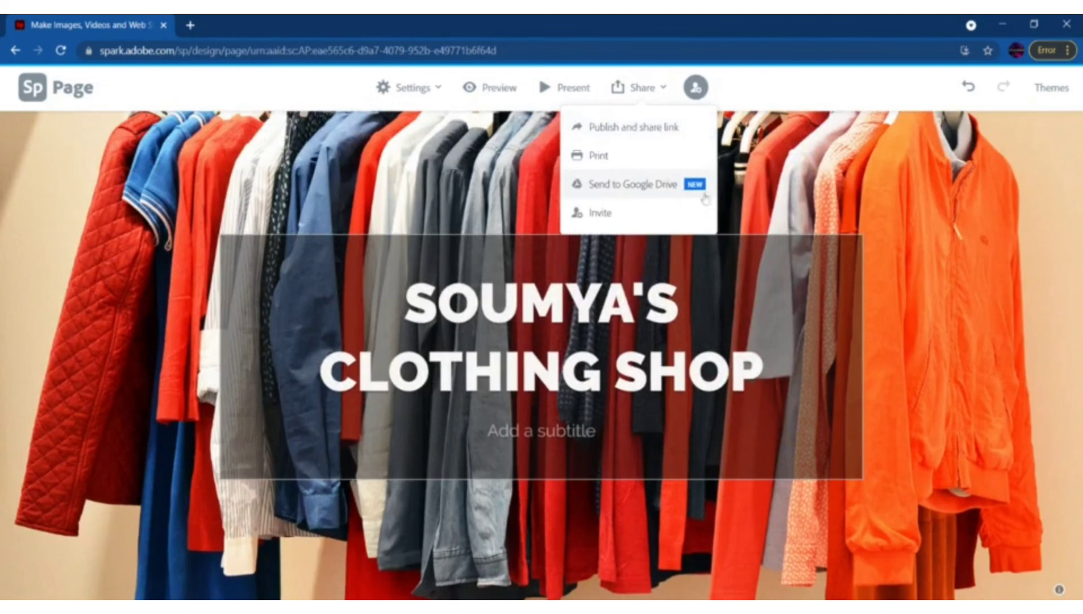
{"action": "left_click", "coordinate": [650, 221]}
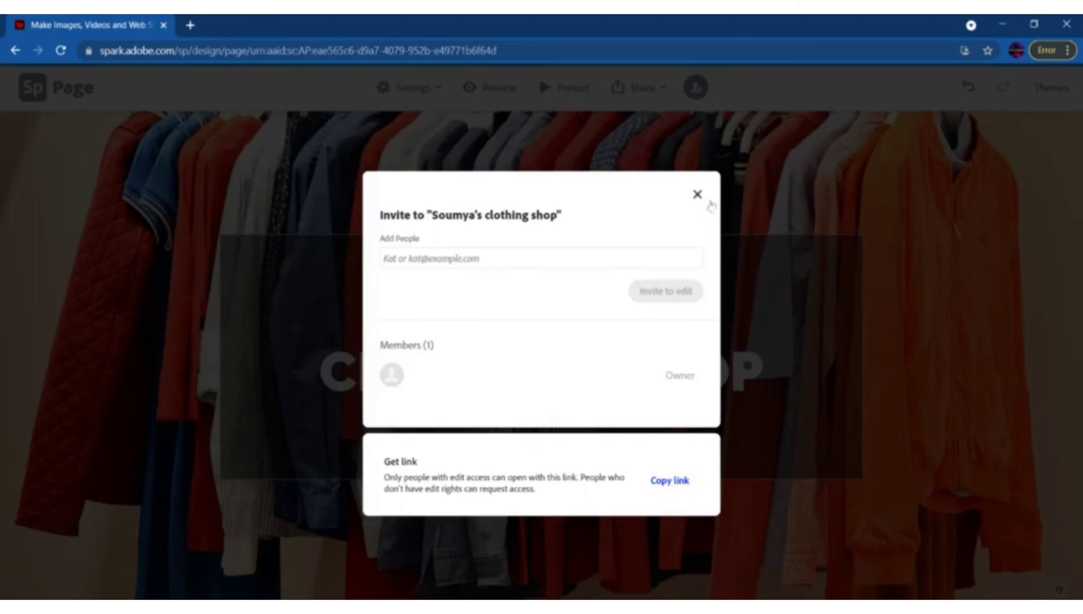
{"action": "left_click", "coordinate": [698, 195]}
{"action": "scroll", "coordinate": [547, 296], "scroll_direction": "down", "scroll_amount": 3}
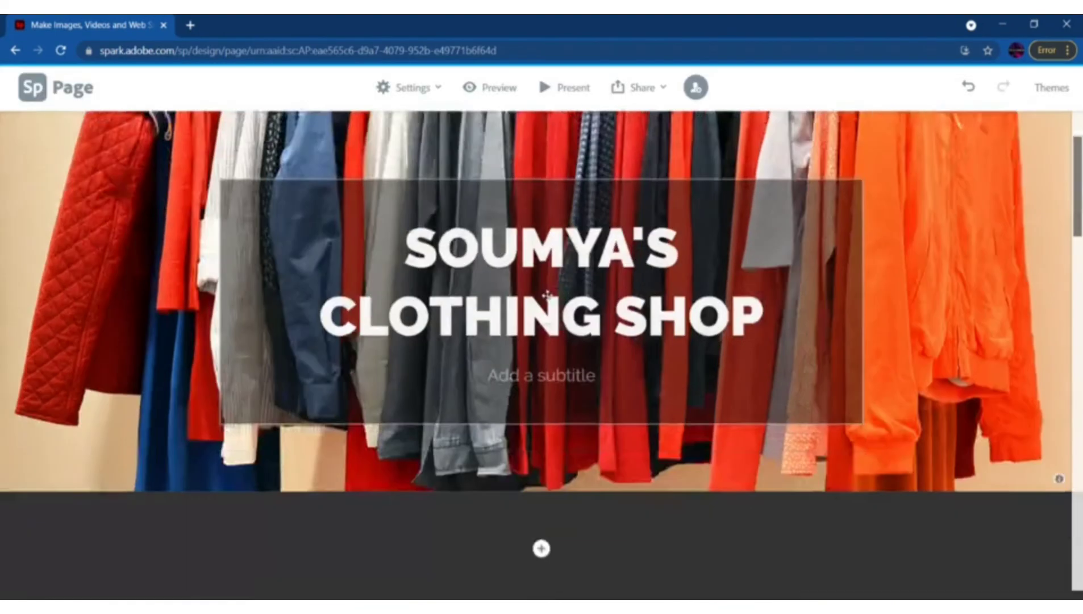
{"action": "scroll", "coordinate": [547, 296], "scroll_direction": "up", "scroll_amount": 3}
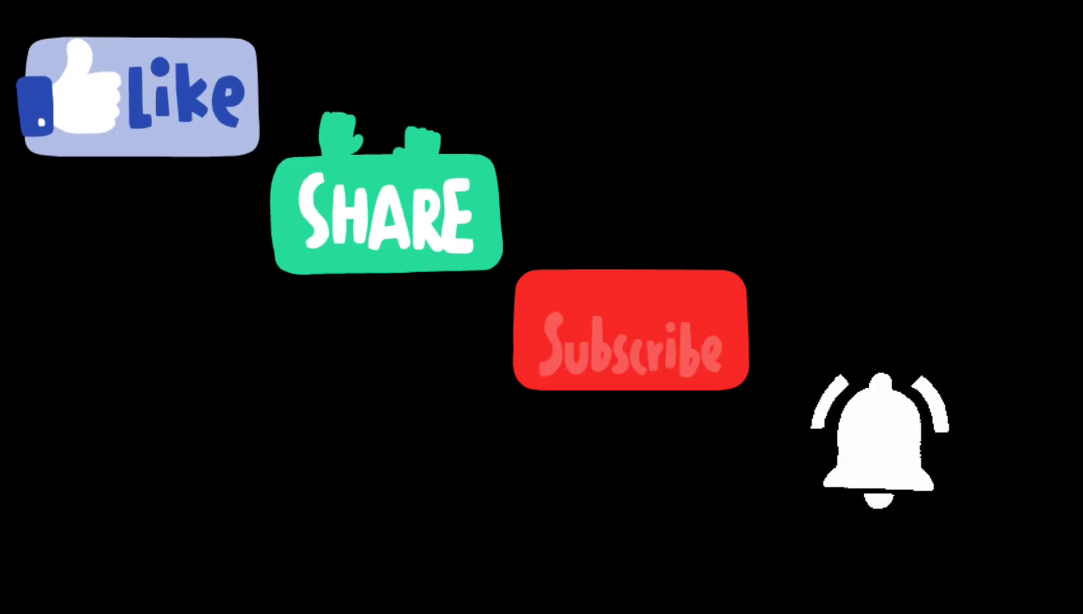